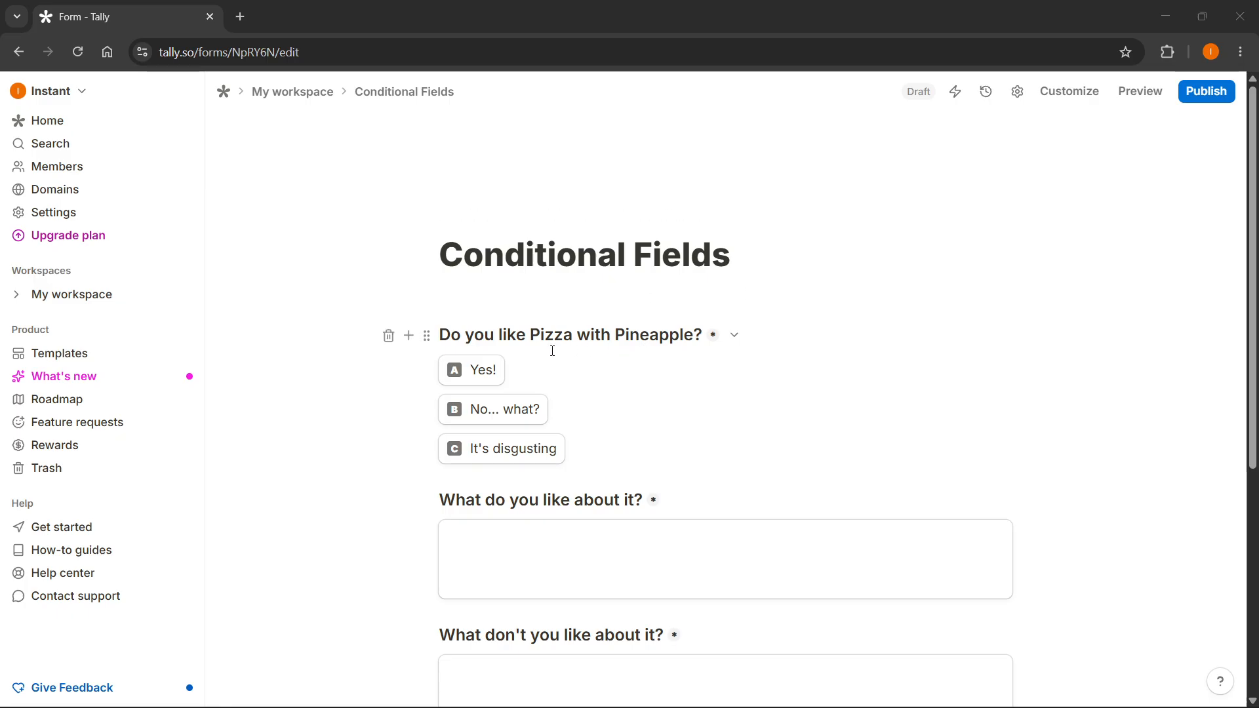
# Review the pizza question, its three answer options and the three follow-up questions in the Conditional Fields form
pyautogui.scroll(-4, 553, 351)
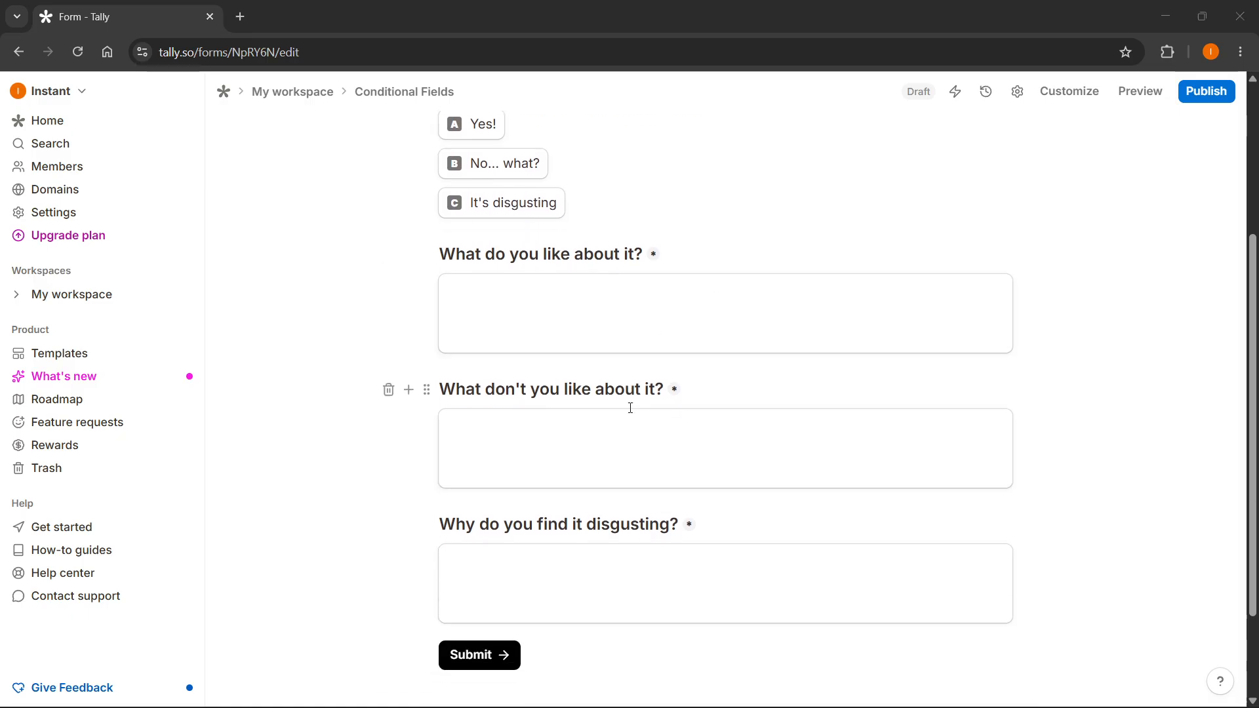
pyautogui.scroll(3, 590, 354)
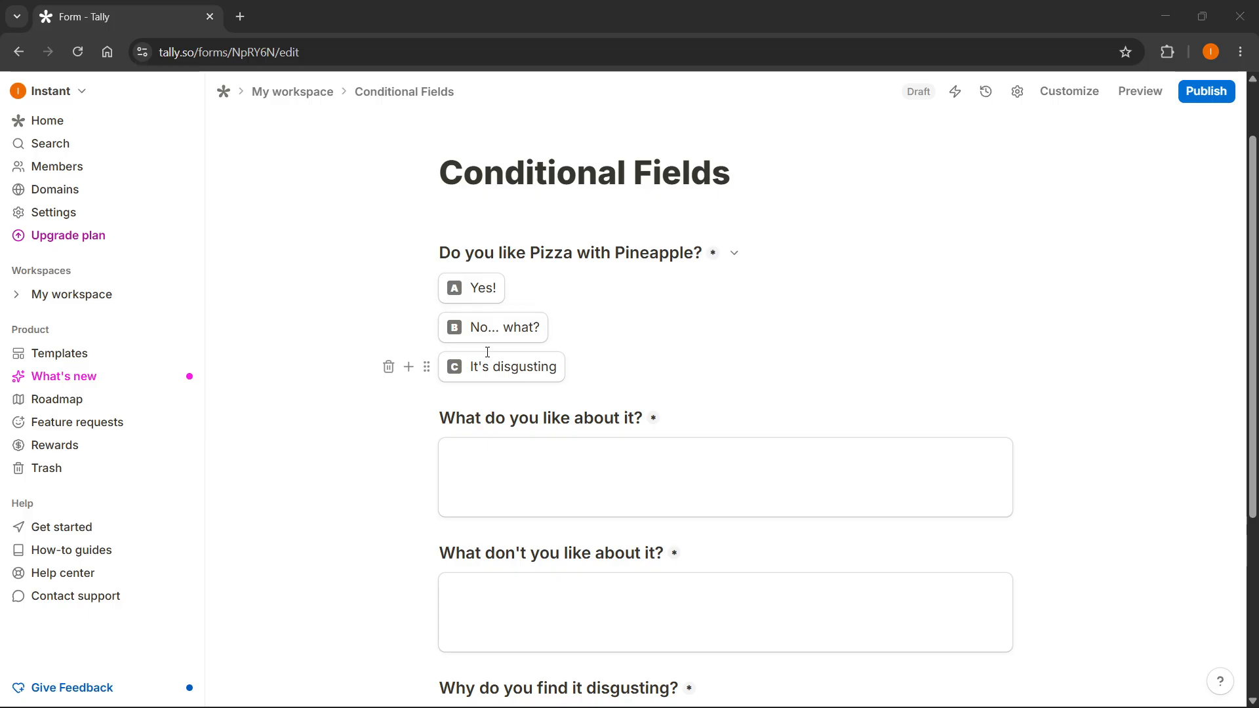
pyautogui.scroll(1, 604, 326)
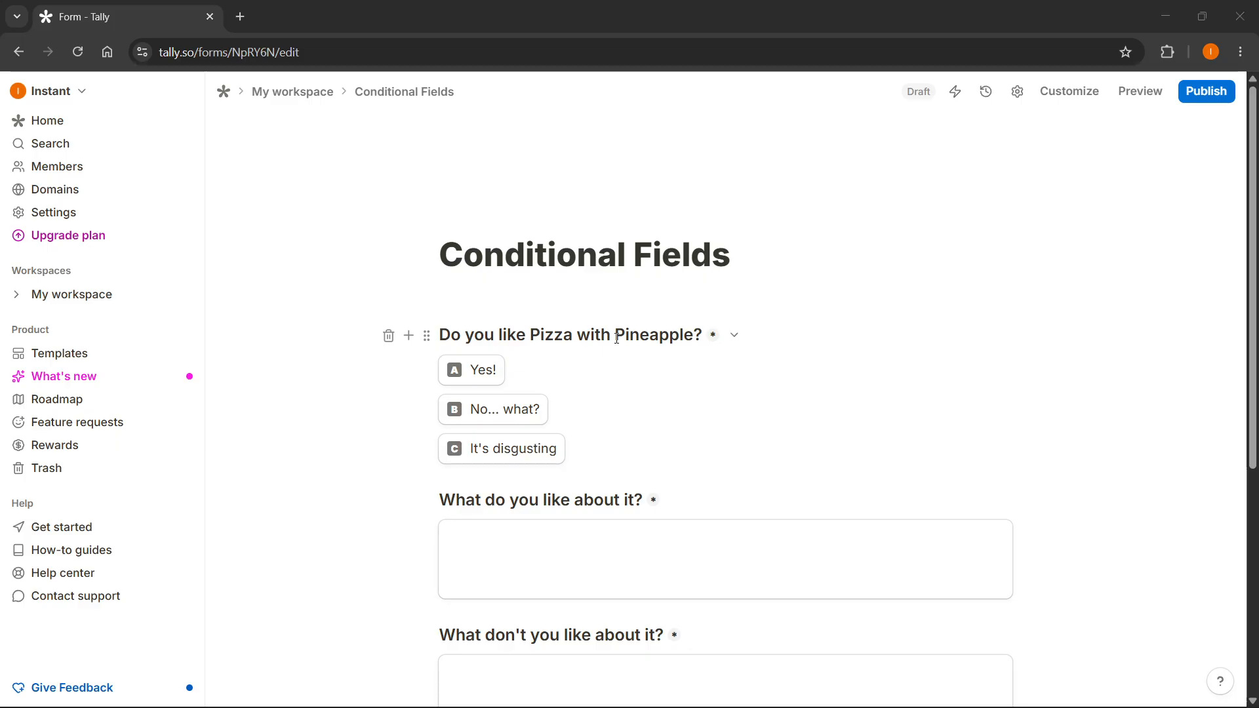
pyautogui.scroll(-5, 617, 338)
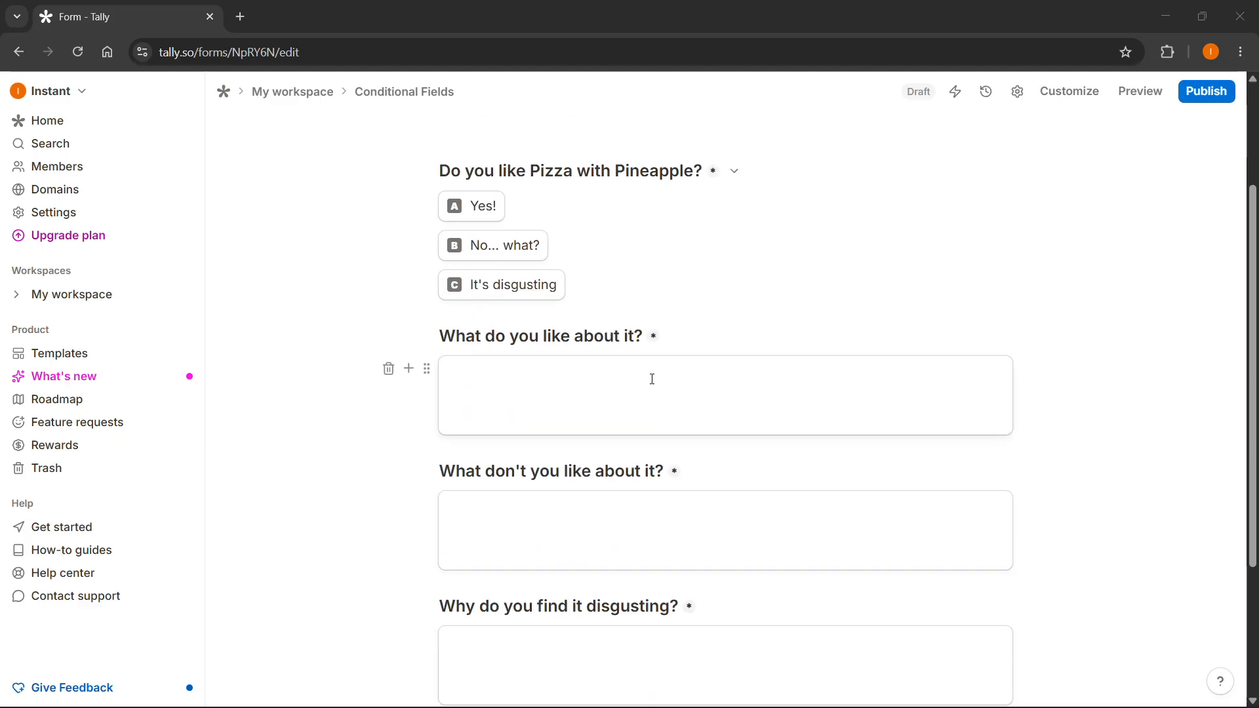
pyautogui.scroll(2, 604, 374)
pyautogui.scroll(3, 689, 476)
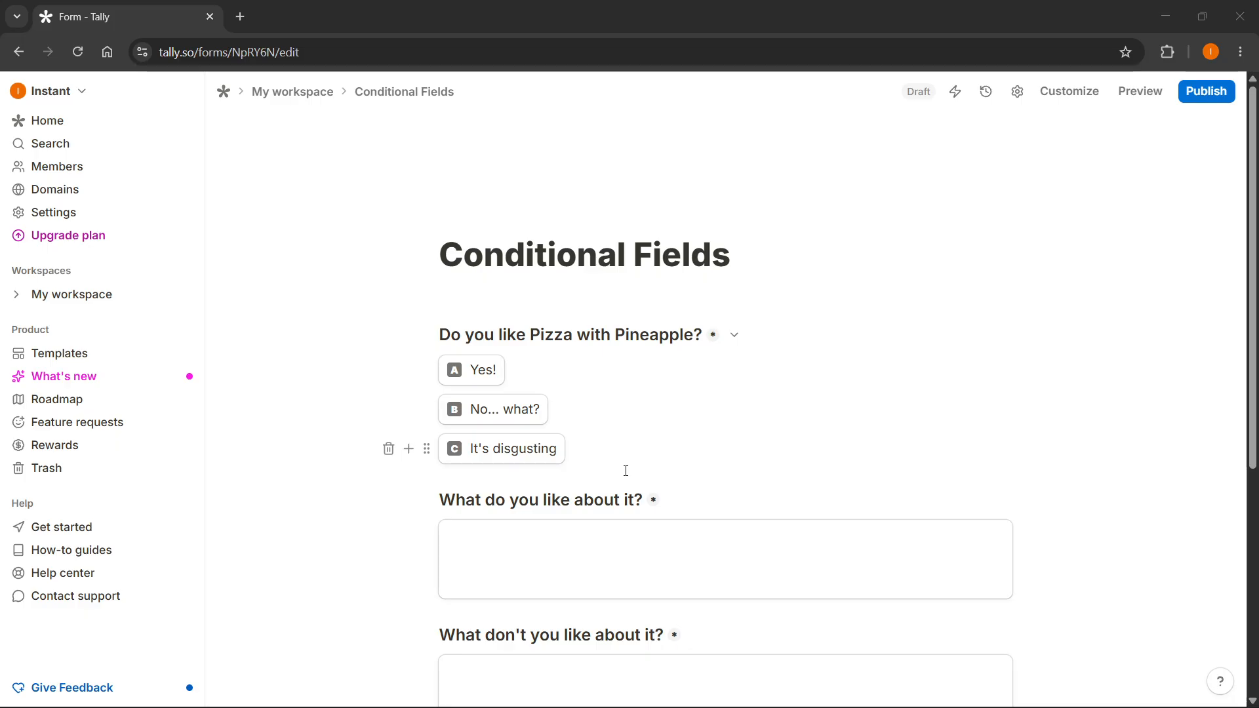
pyautogui.scroll(-1, 661, 388)
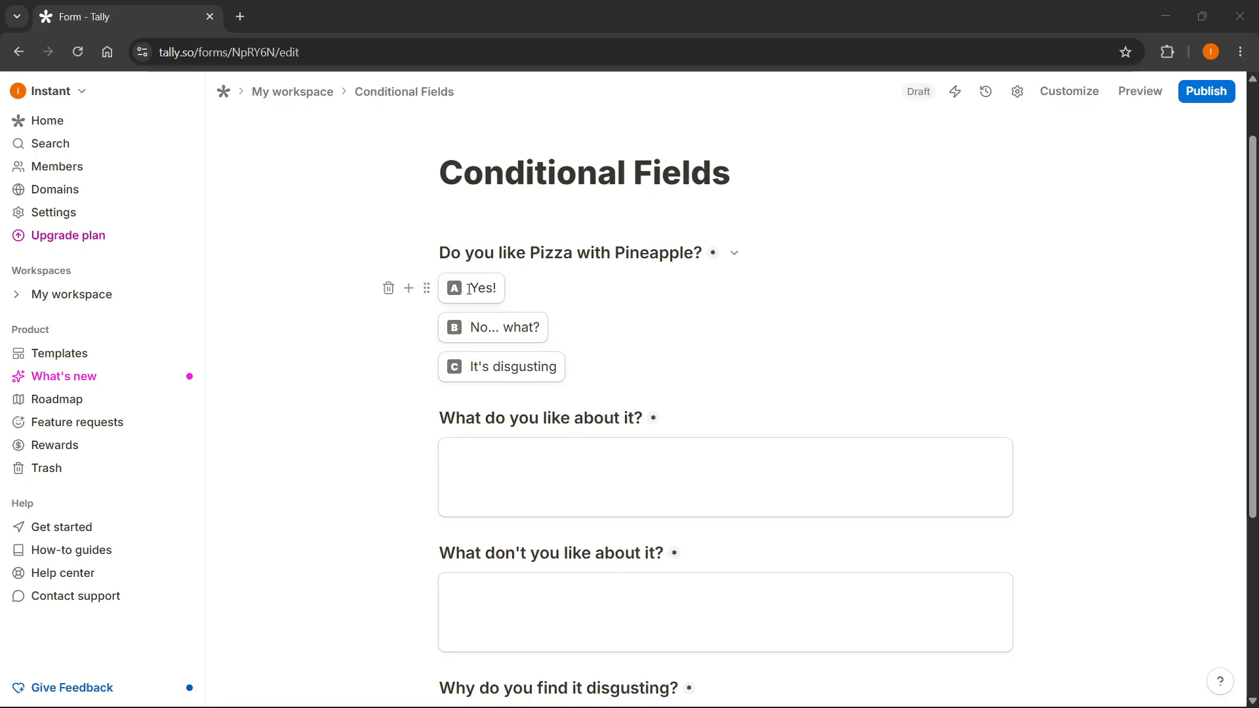
pyautogui.scroll(-1, 478, 284)
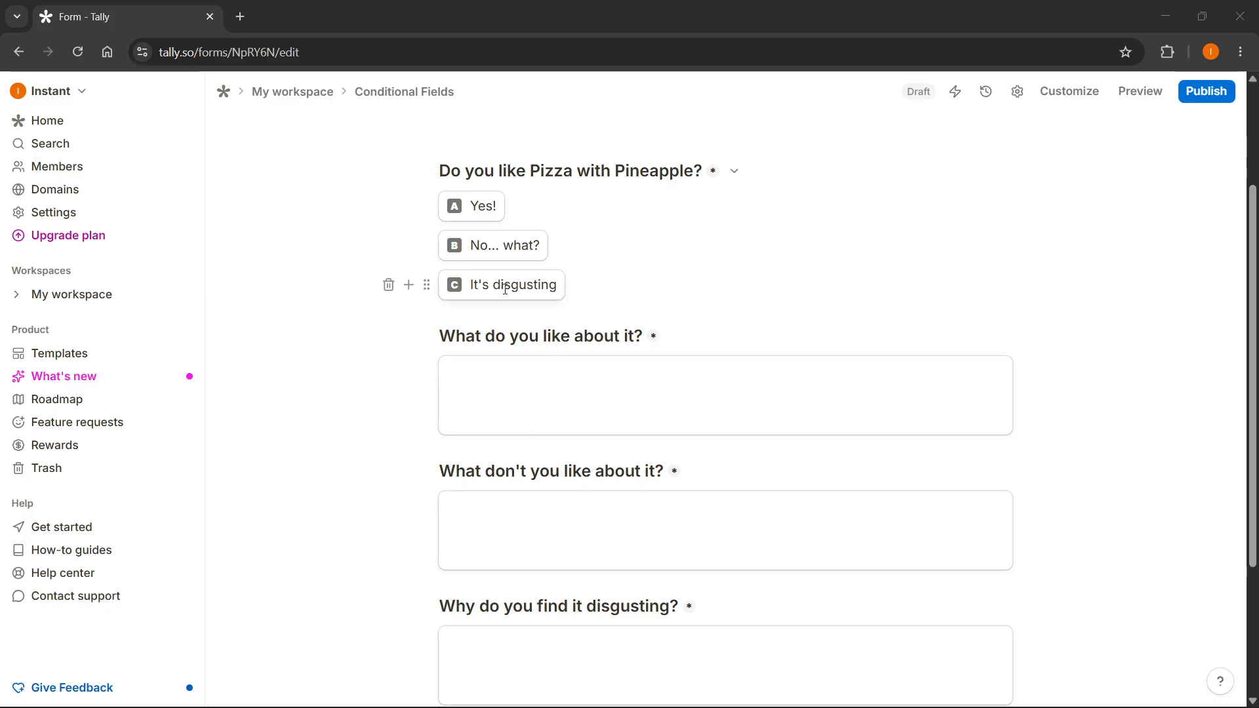
pyautogui.scroll(-1, 427, 560)
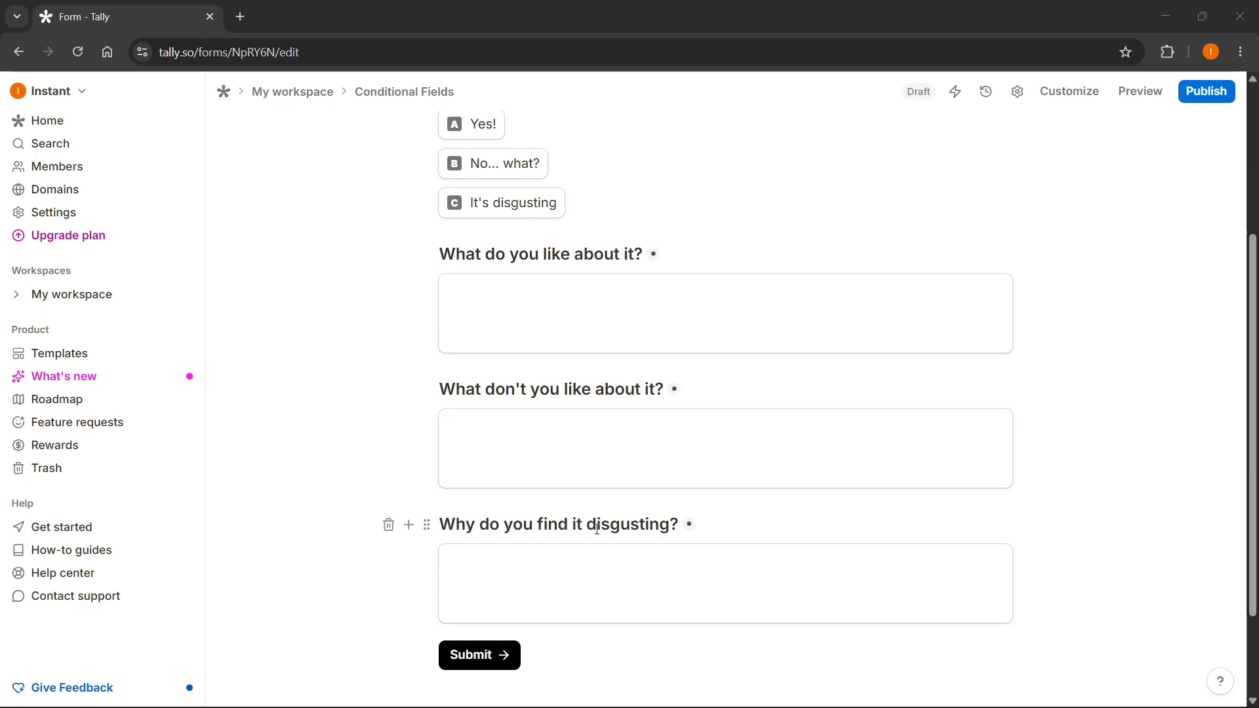
pyautogui.scroll(2, 597, 528)
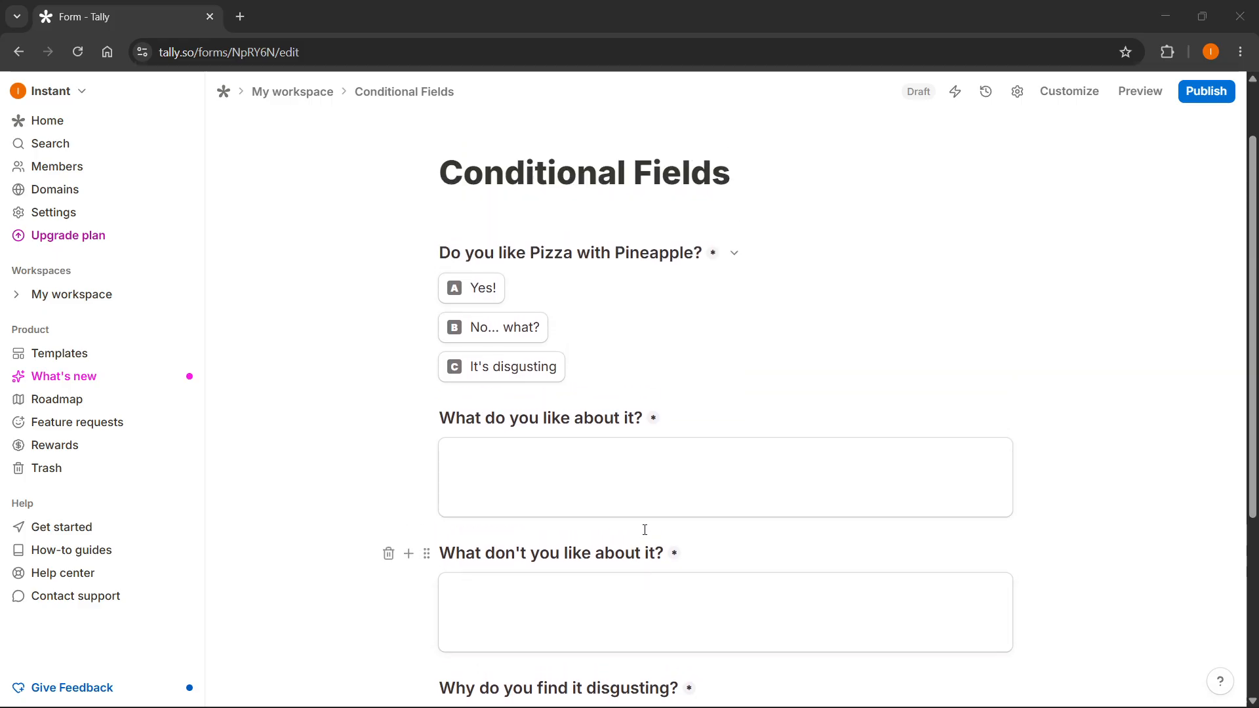
# Preview the whole form as a respondent would see it and return to the editor
pyautogui.click(1139, 94)
pyautogui.scroll(-3, 529, 340)
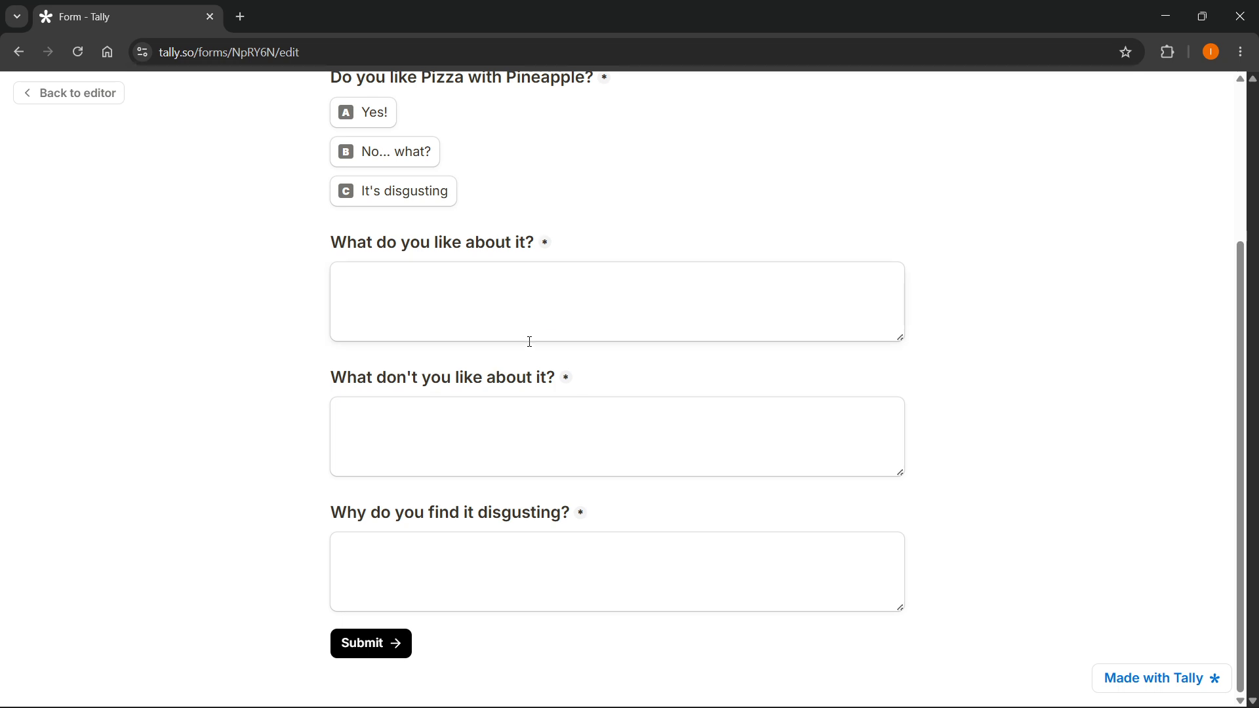
pyautogui.scroll(3, 699, 439)
pyautogui.scroll(-3, 641, 444)
pyautogui.scroll(3, 640, 445)
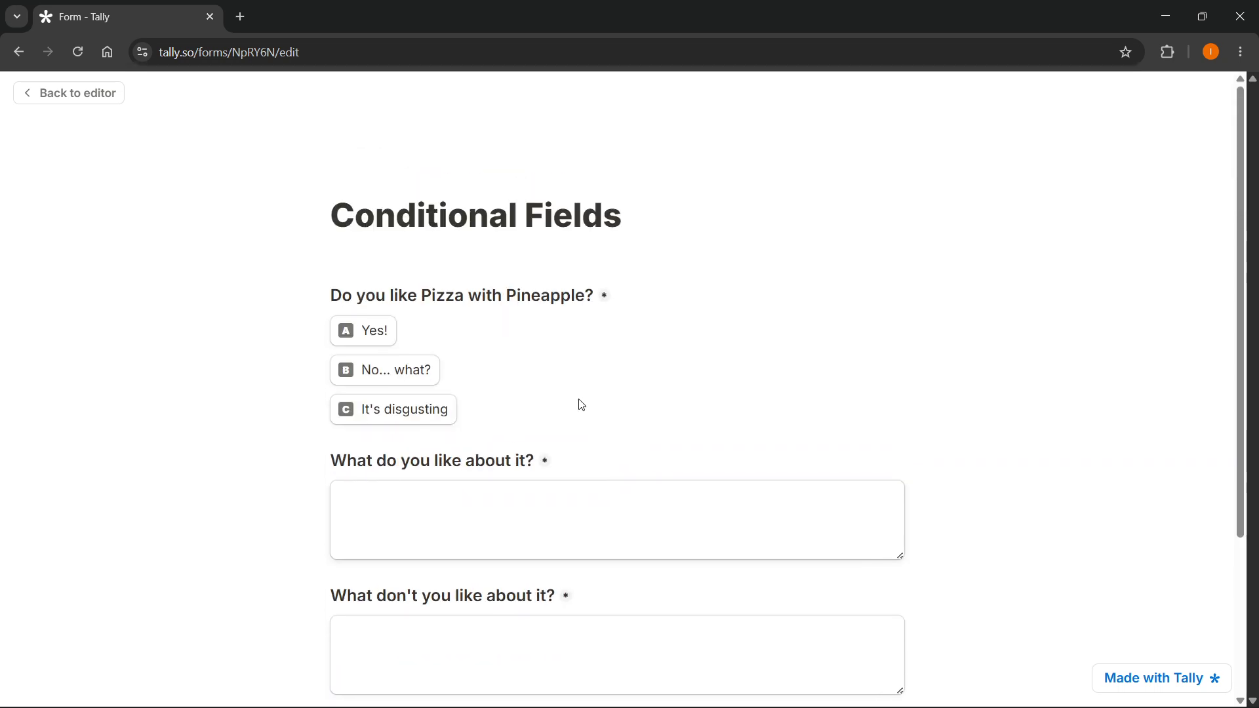
pyautogui.click(125, 91)
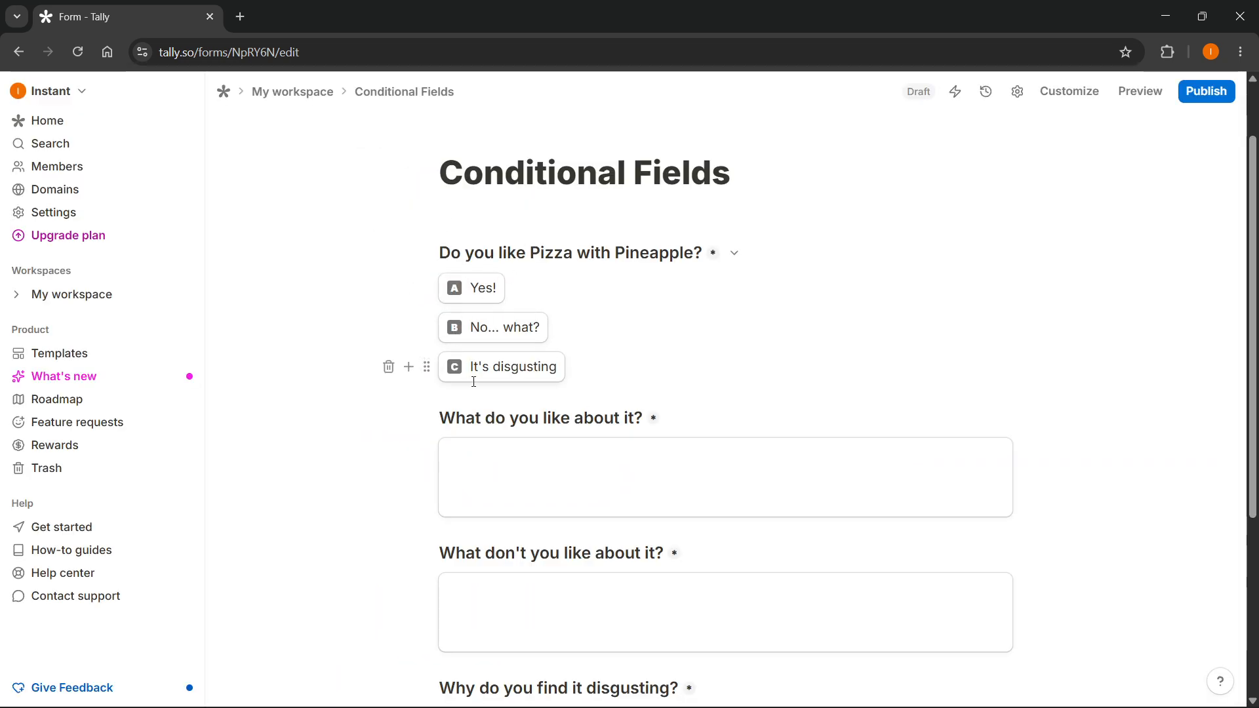
# Hide the questions "What do you like about it?", "What don't you like about it?" and "Why do you find it disgusting?"
pyautogui.scroll(-1, 489, 396)
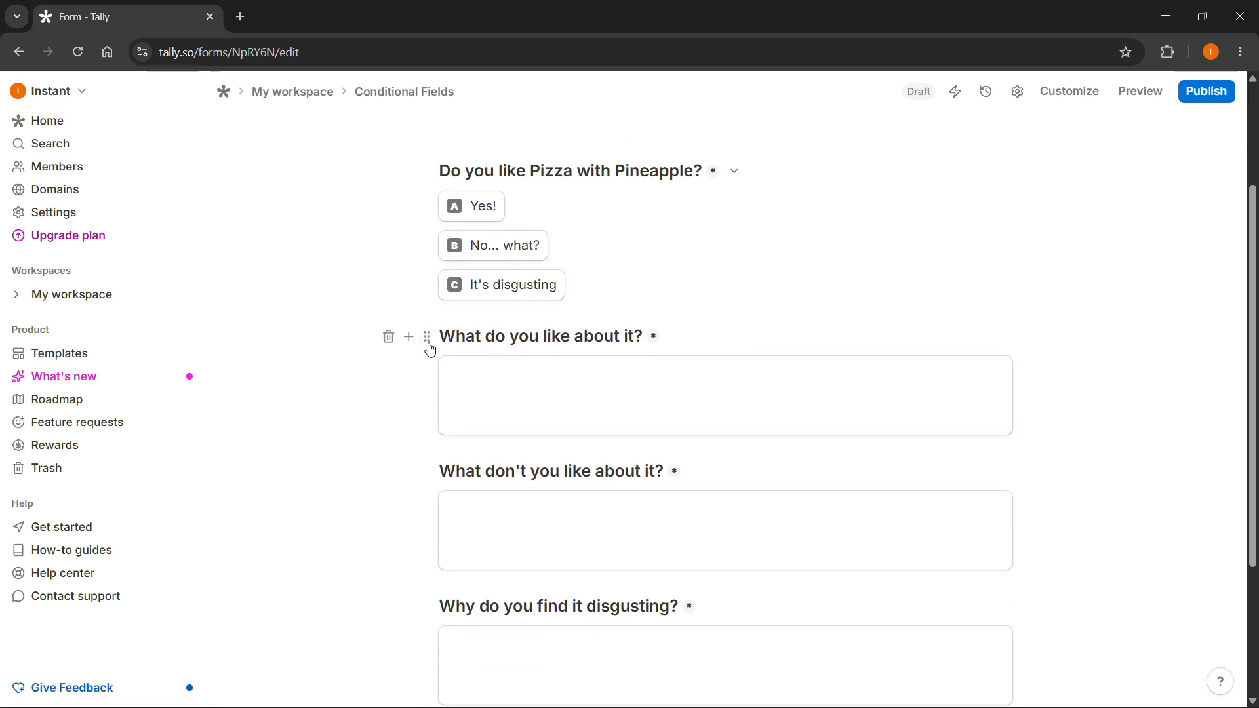
pyautogui.click(427, 338)
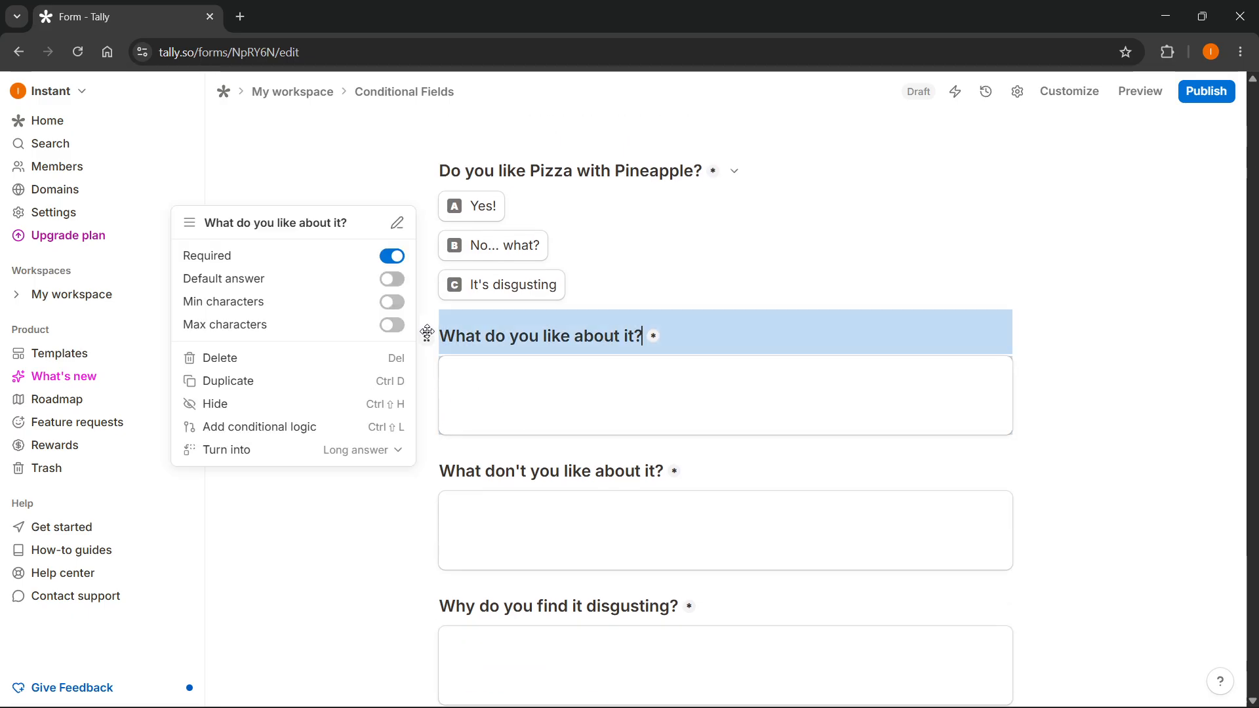
pyautogui.click(250, 406)
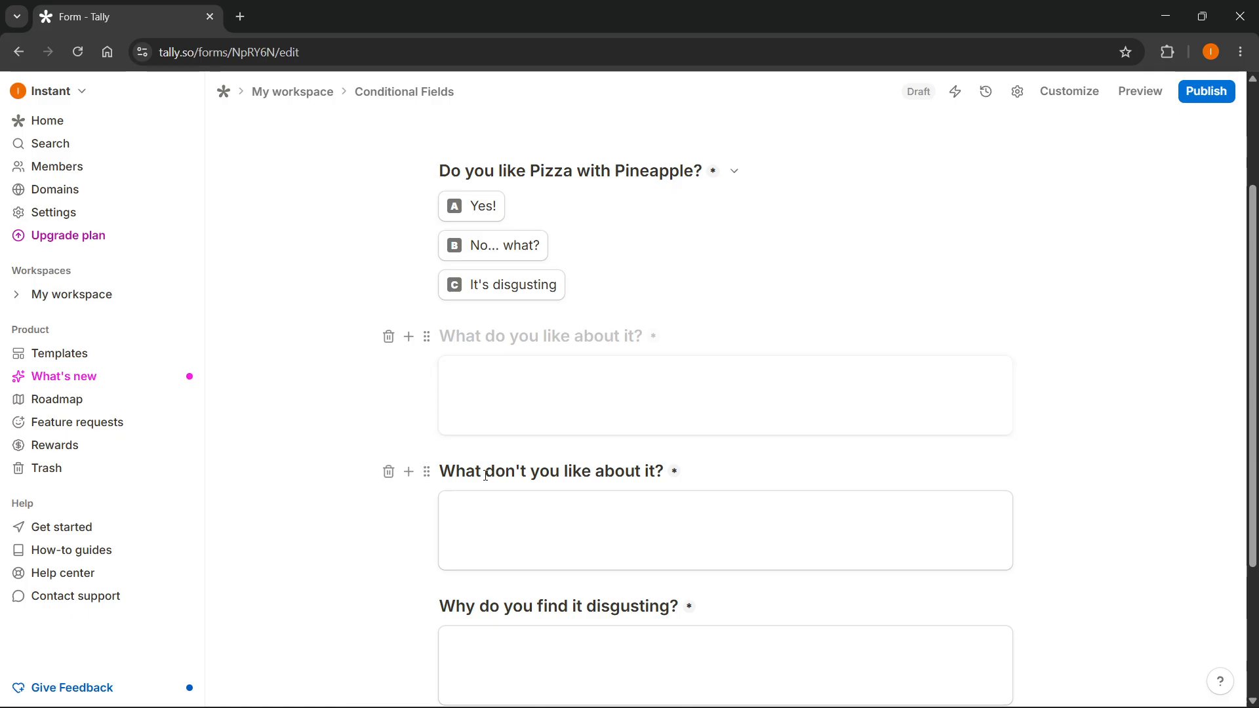
pyautogui.click(427, 475)
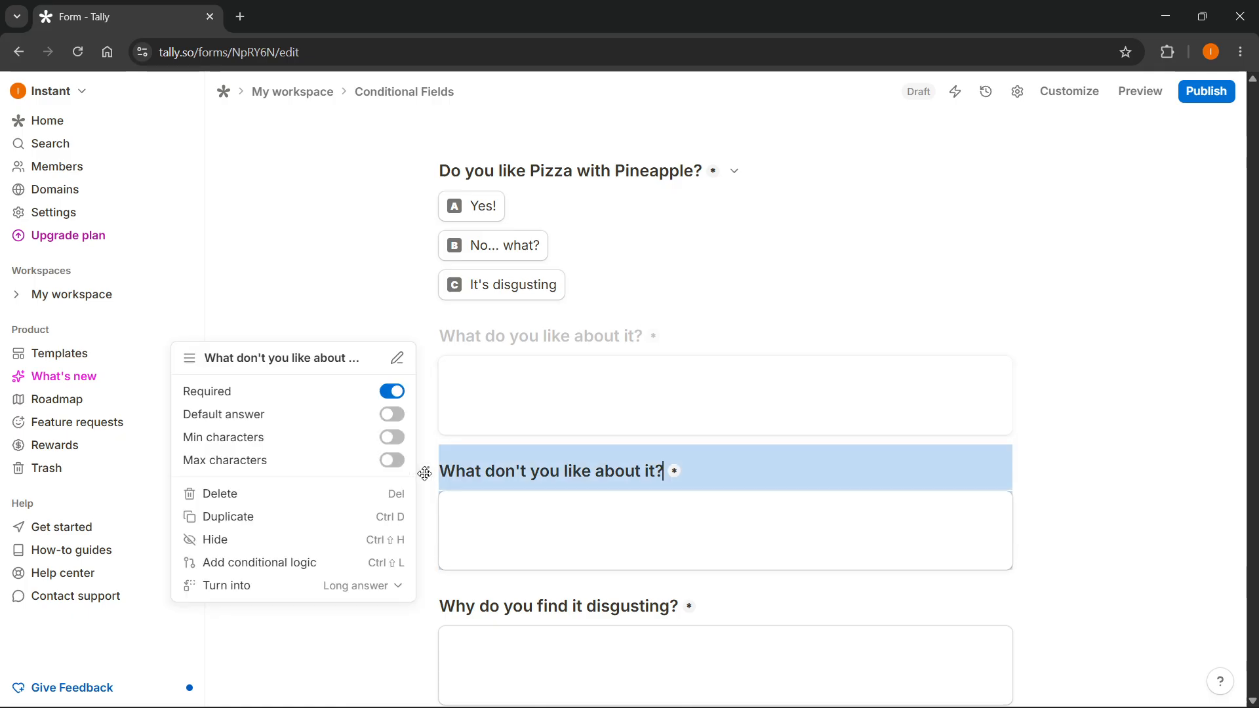
pyautogui.click(256, 539)
pyautogui.click(427, 607)
pyautogui.click(263, 637)
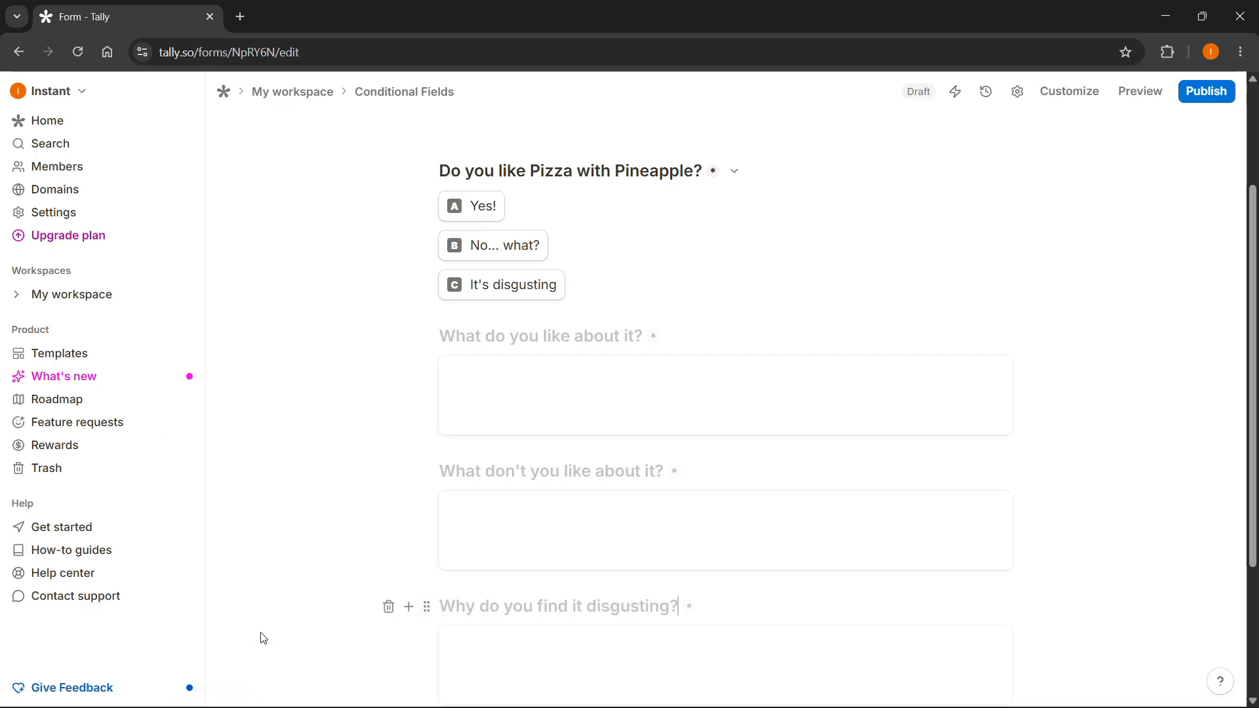
# Preview the form to check how it looks with the follow-up questions hidden, and return to the editor
pyautogui.scroll(-3, 678, 427)
pyautogui.scroll(5, 678, 428)
pyautogui.click(1140, 91)
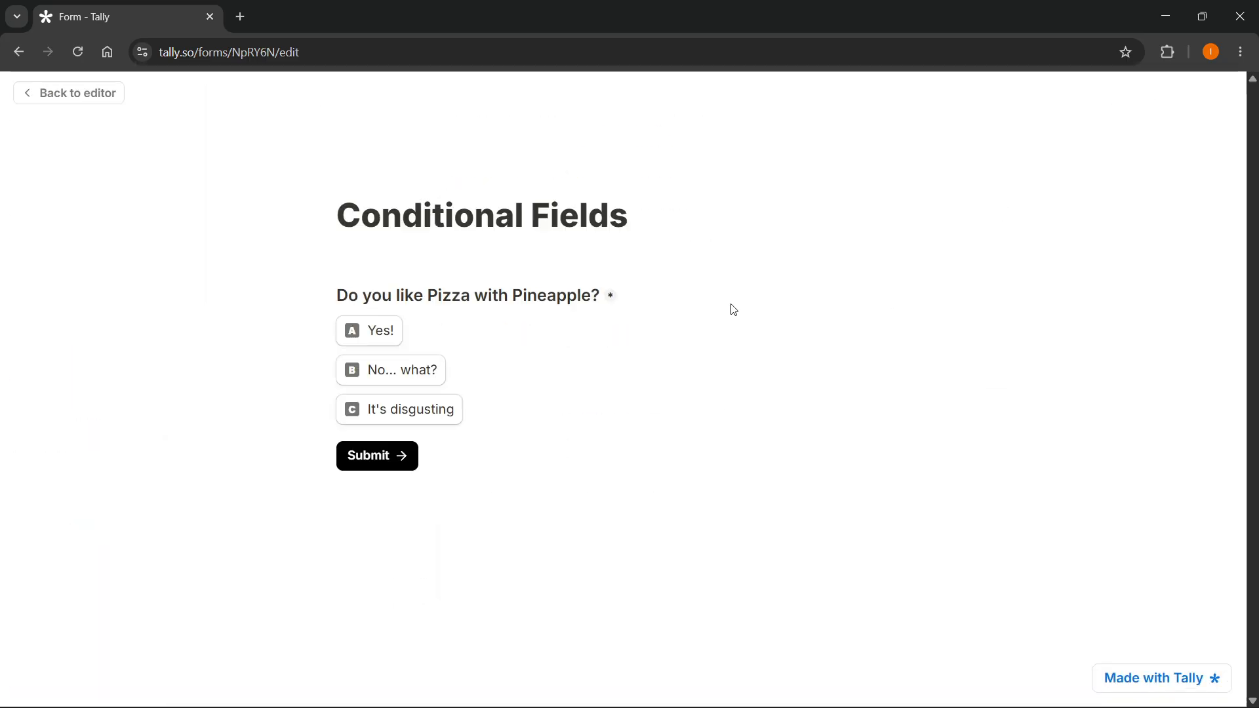
pyautogui.click(95, 100)
pyautogui.scroll(-4, 562, 295)
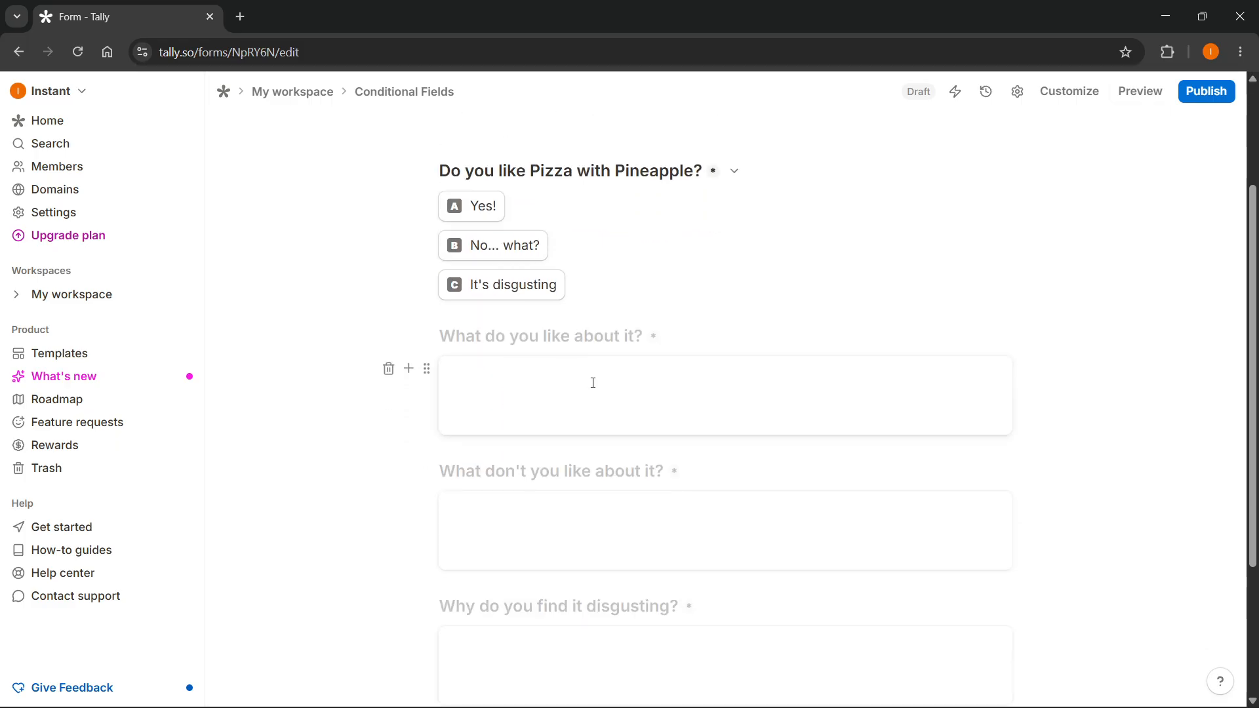
pyautogui.scroll(4, 563, 294)
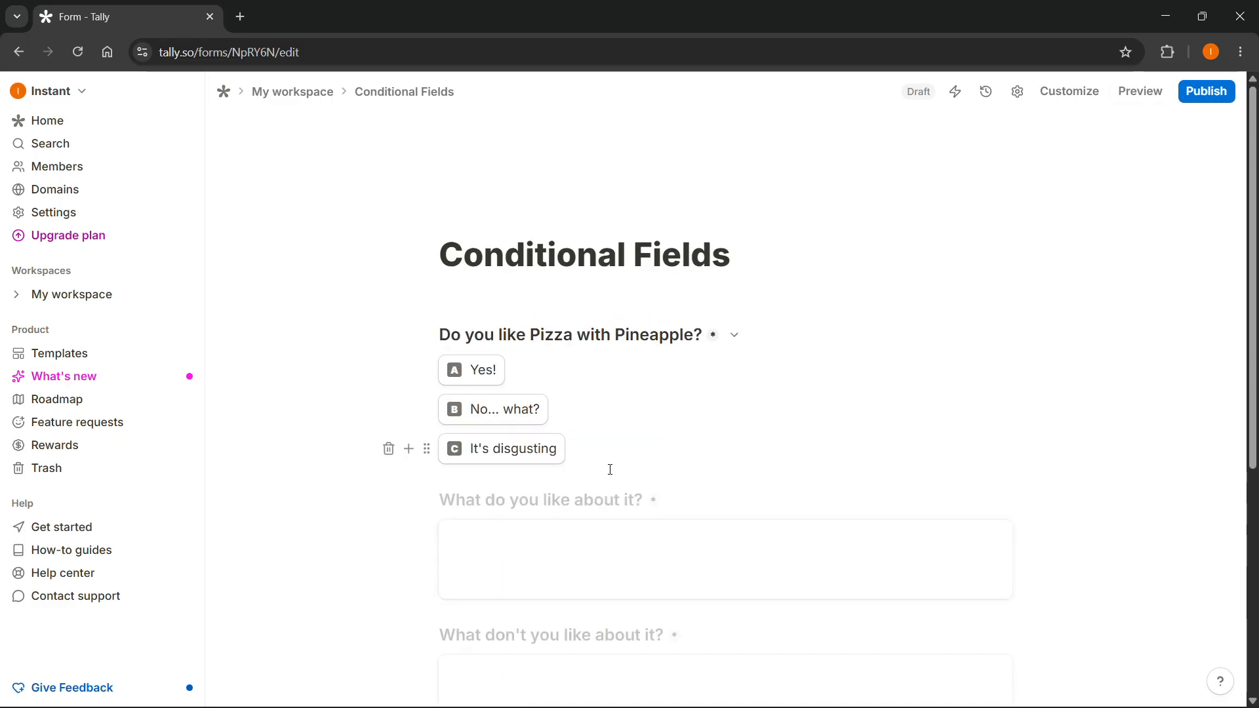
# Insert a Conditional logic block directly below the "It's disgusting" option
pyautogui.click(605, 453)
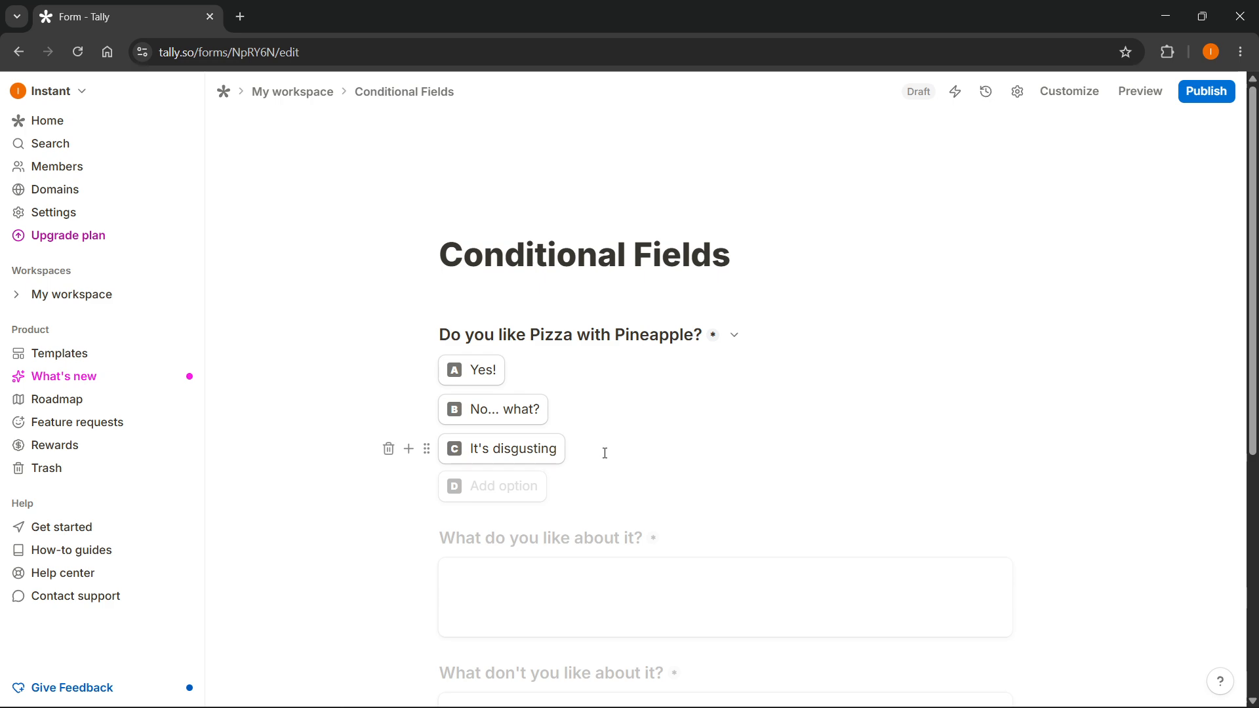
pyautogui.press('Return')
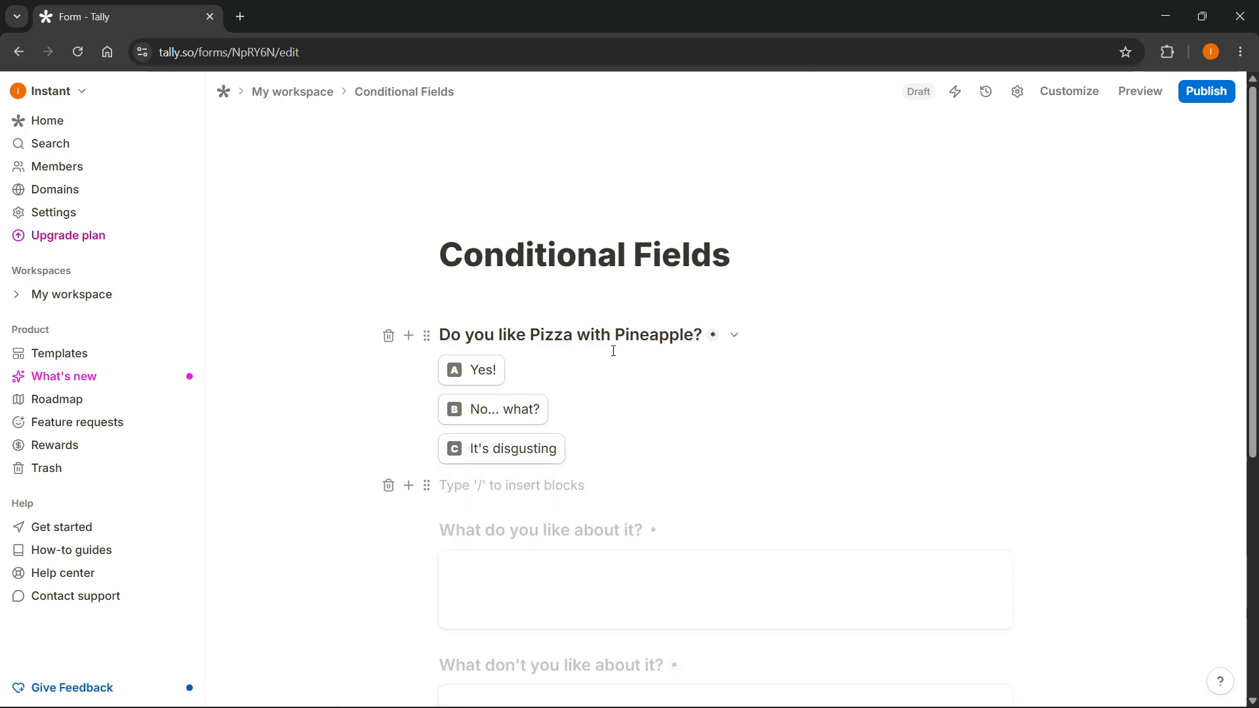
pyautogui.click(409, 486)
pyautogui.write('cond')
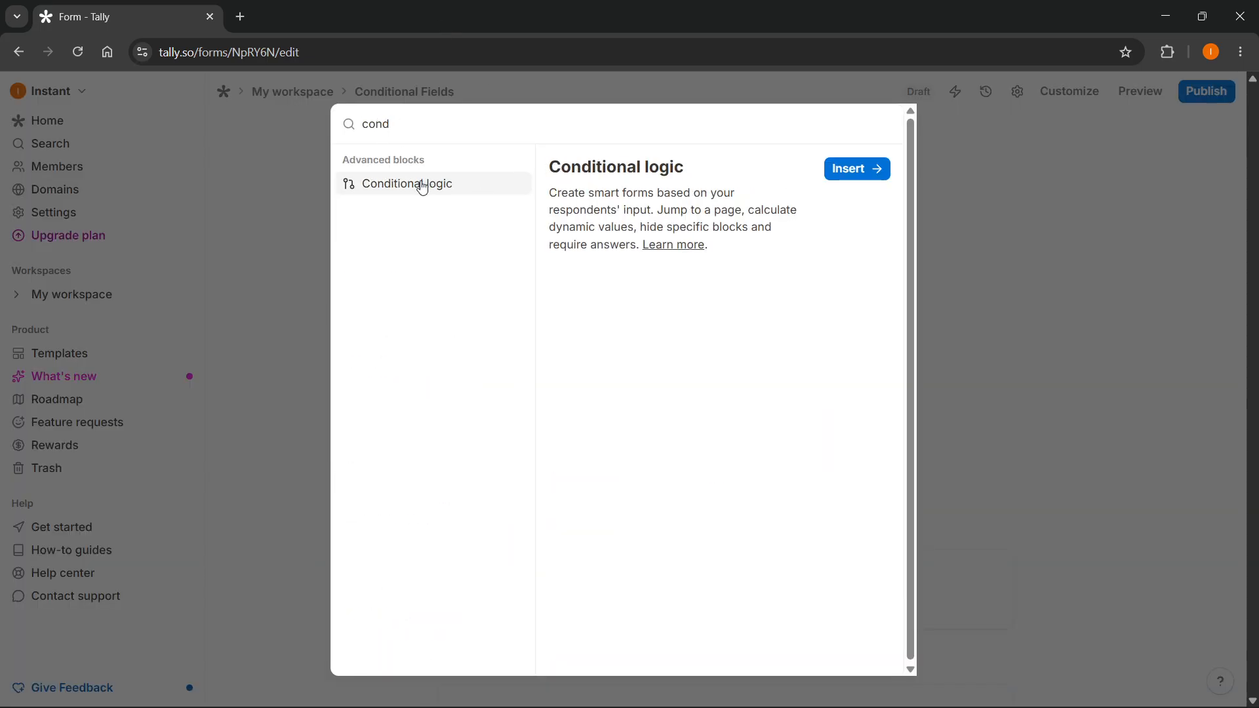
pyautogui.click(859, 170)
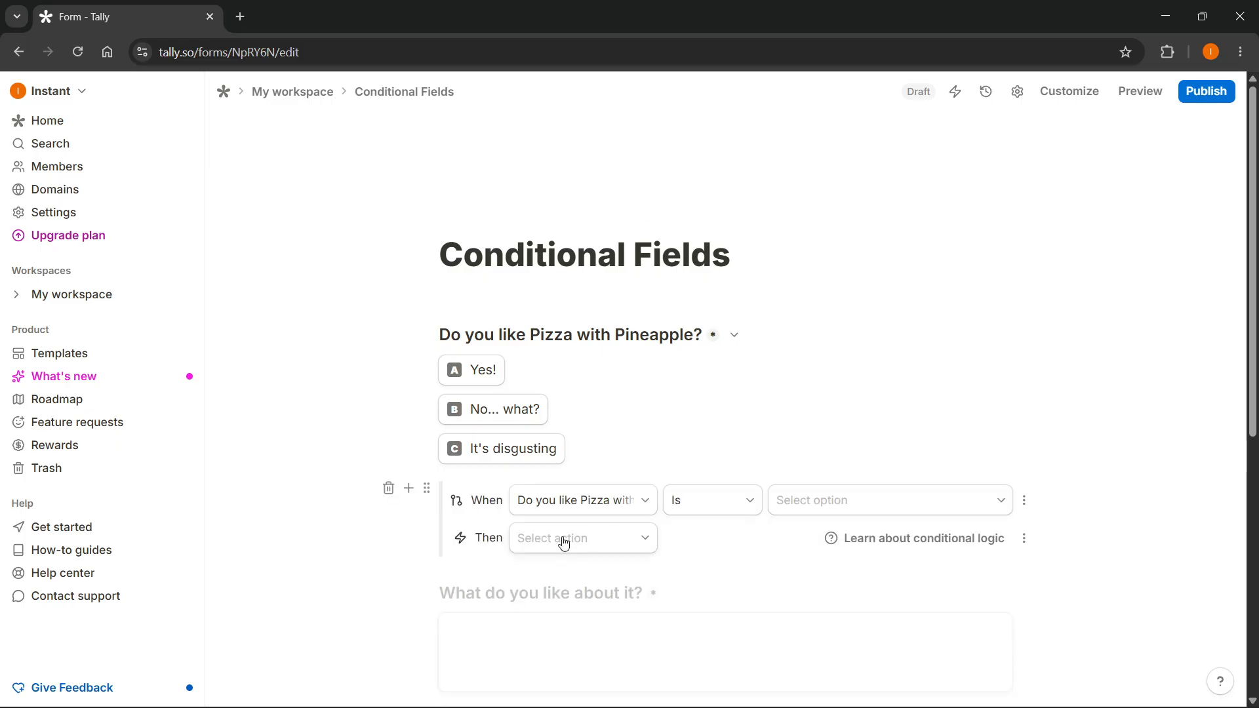
# Set the block's condition to when "Do you like Pizza with Pineapple?" is "Yes!"
pyautogui.scroll(-1, 482, 558)
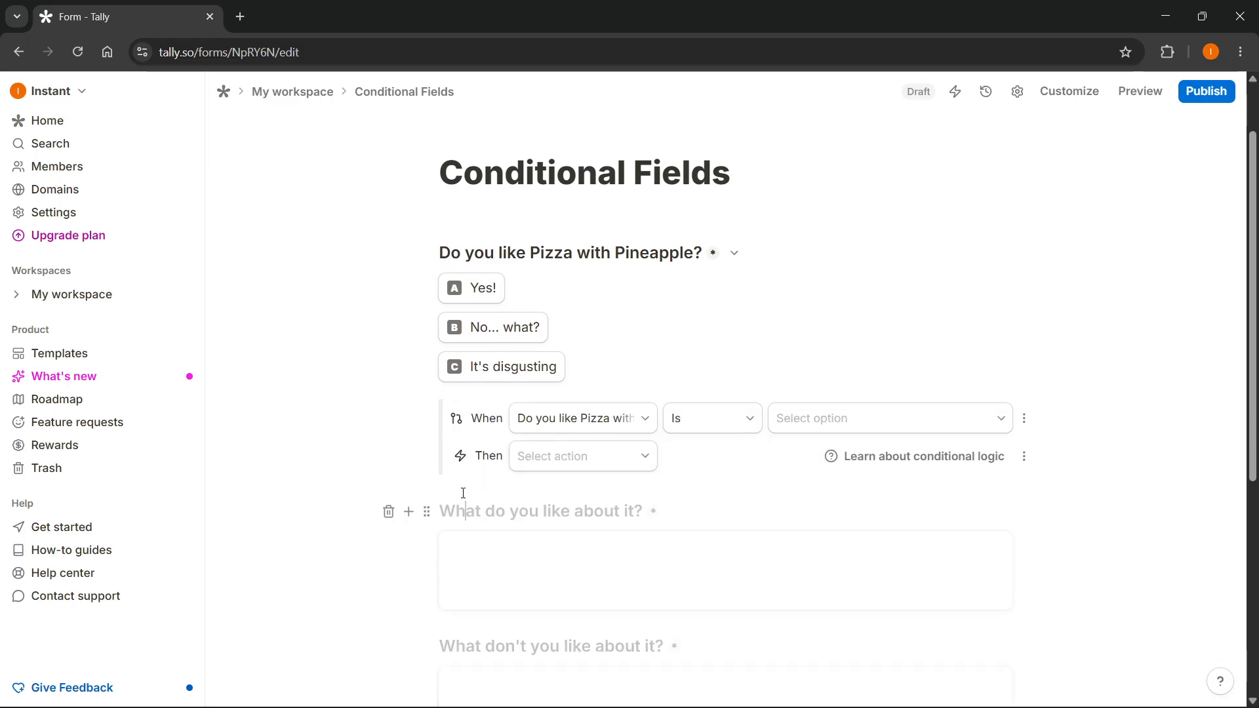
pyautogui.scroll(-1, 596, 358)
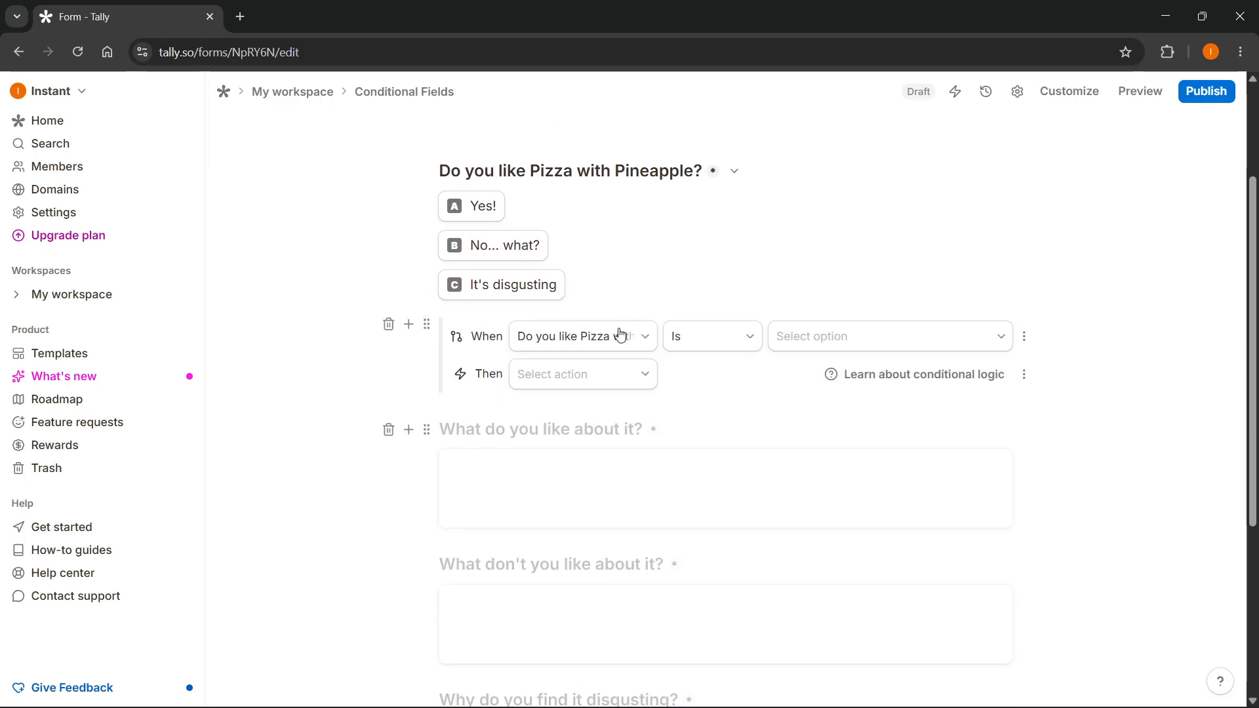
pyautogui.scroll(1, 619, 334)
pyautogui.click(605, 417)
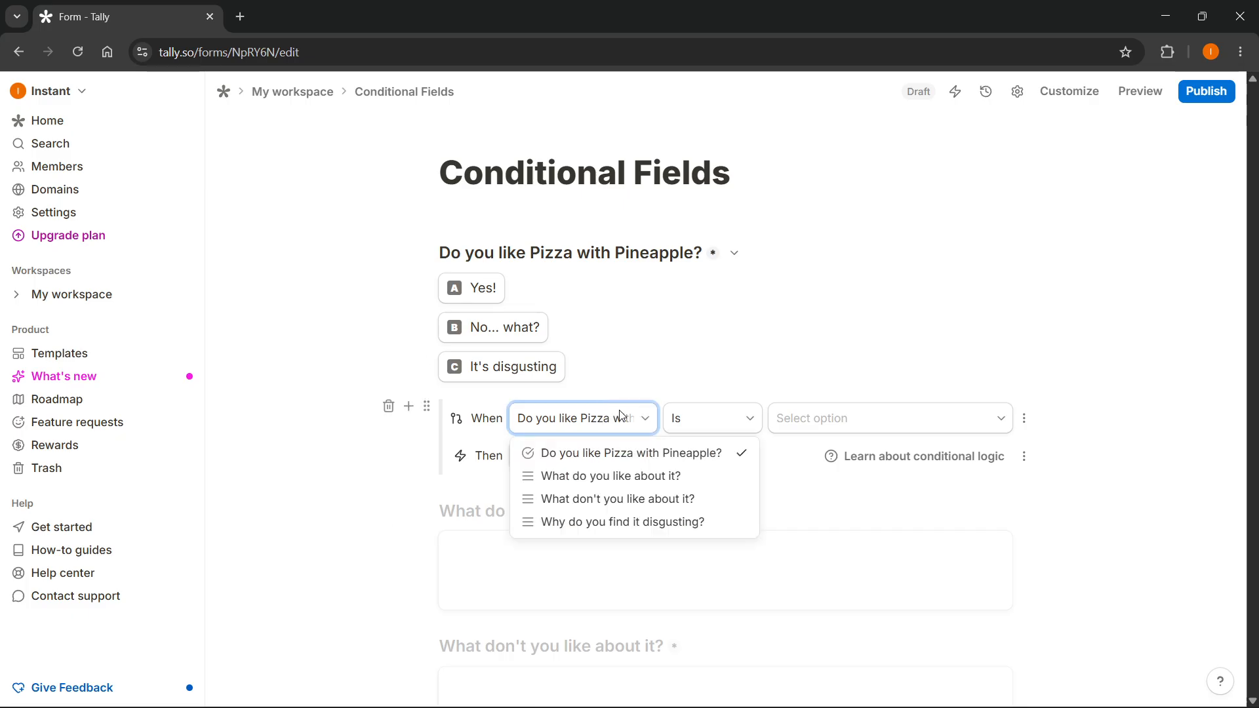
pyautogui.click(621, 414)
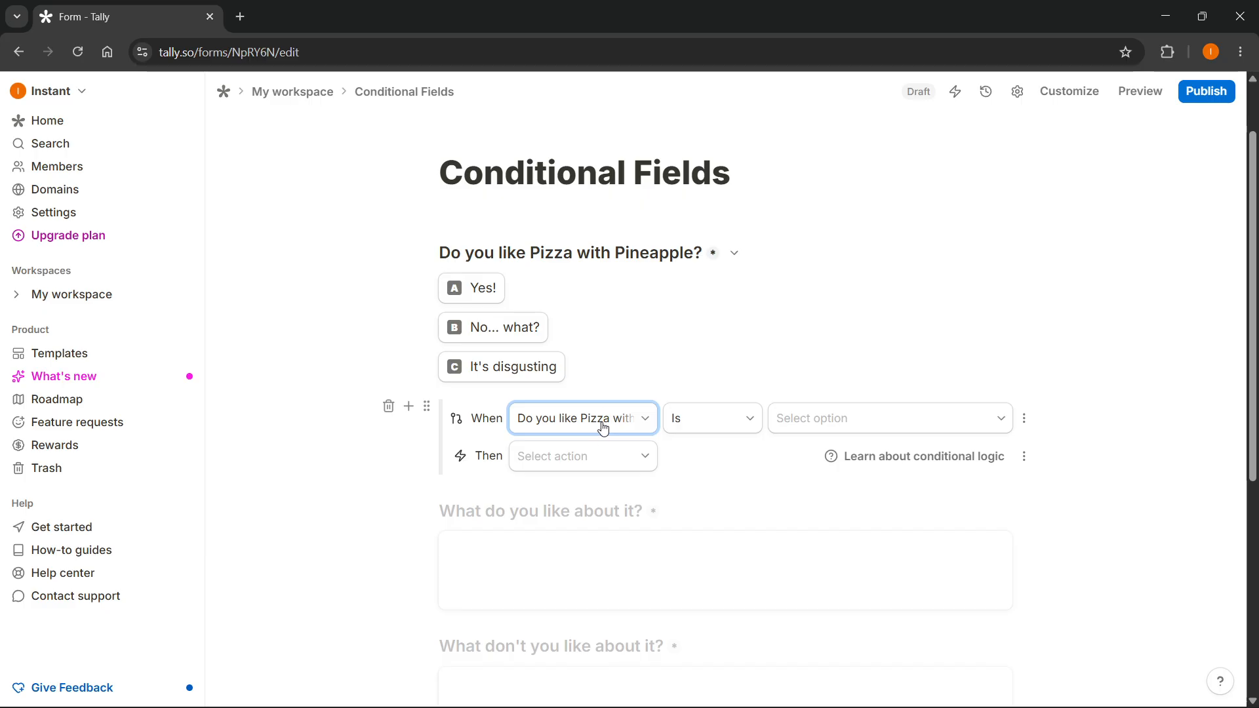
pyautogui.click(601, 423)
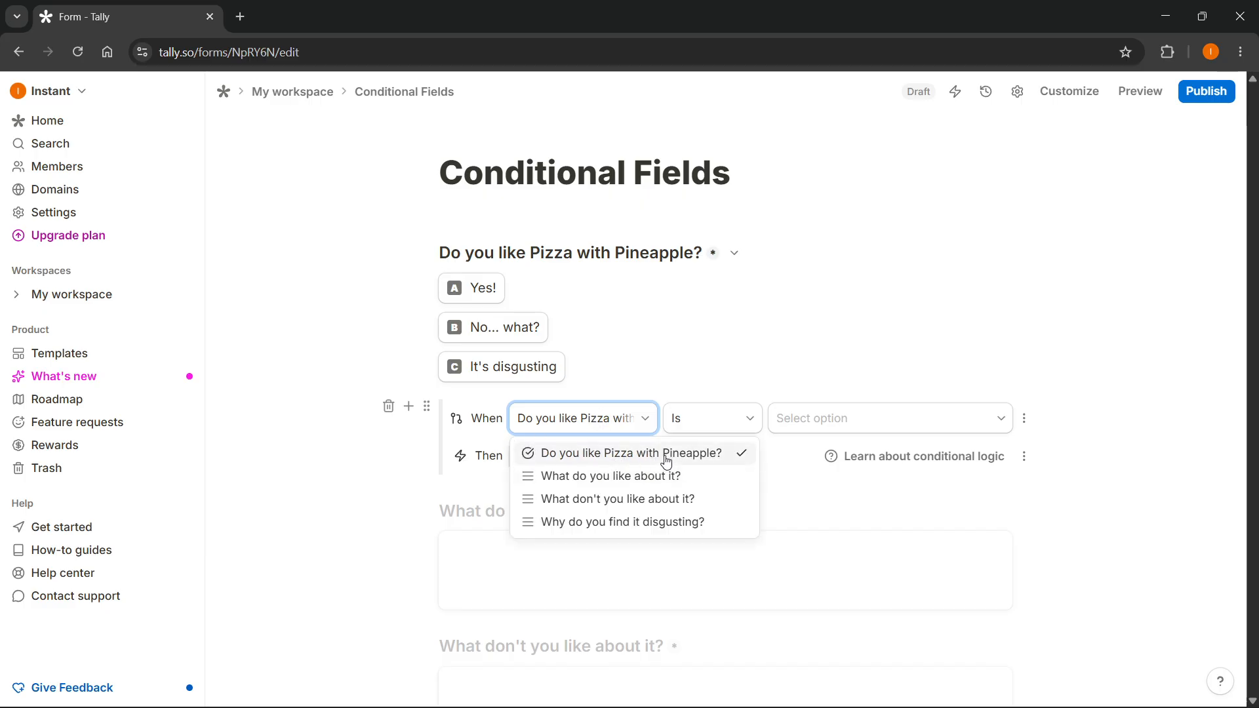
pyautogui.click(642, 420)
pyautogui.click(820, 418)
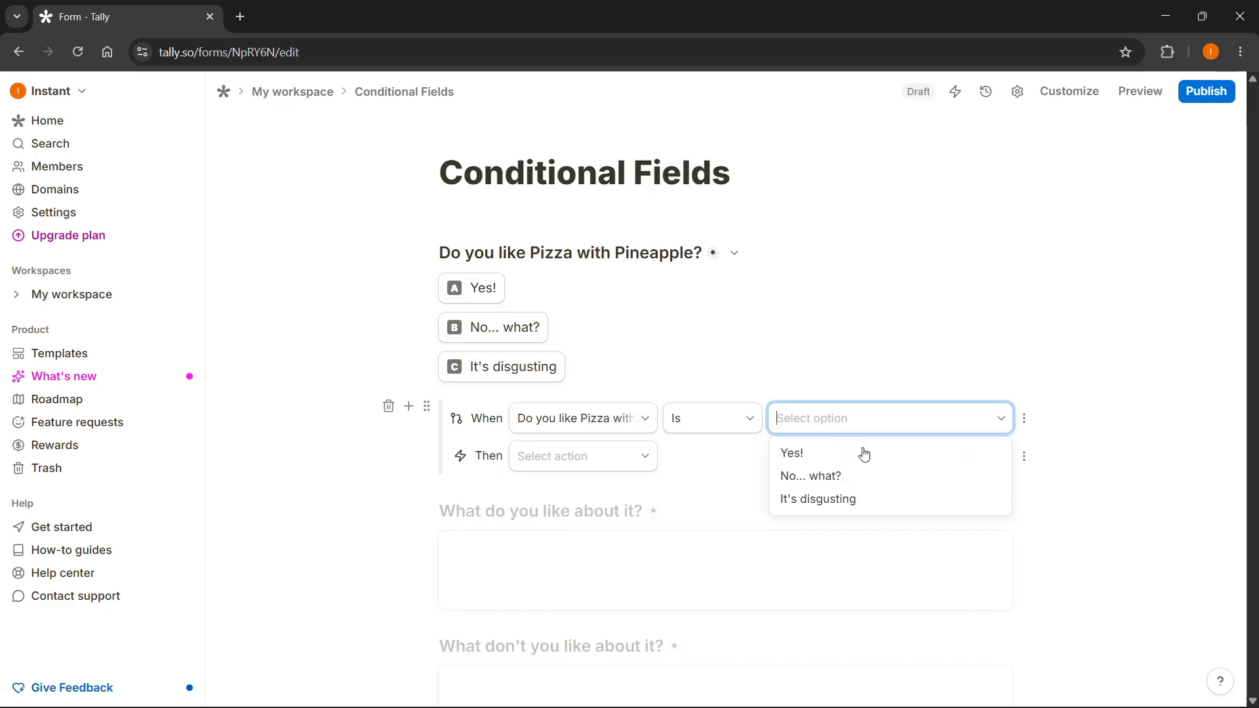
pyautogui.click(864, 454)
# Set the condition's action to Show blocks for the question "What do you like about it?"
pyautogui.click(584, 469)
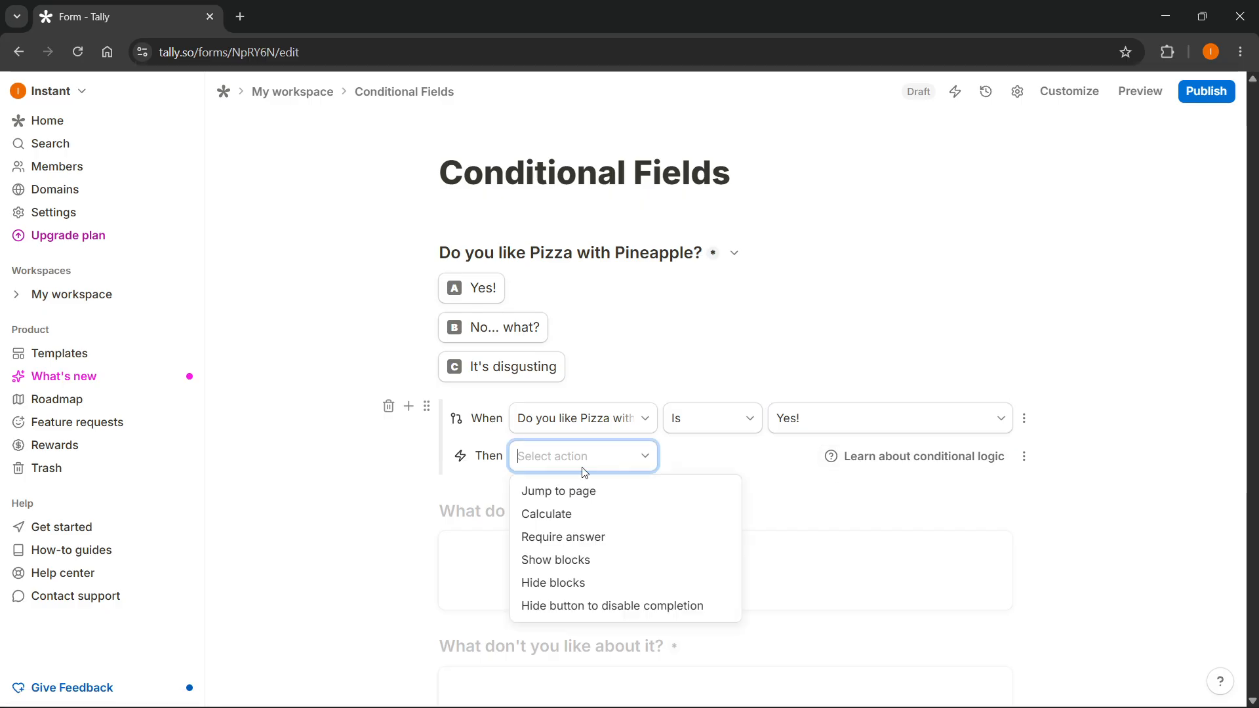
pyautogui.click(566, 561)
pyautogui.click(804, 467)
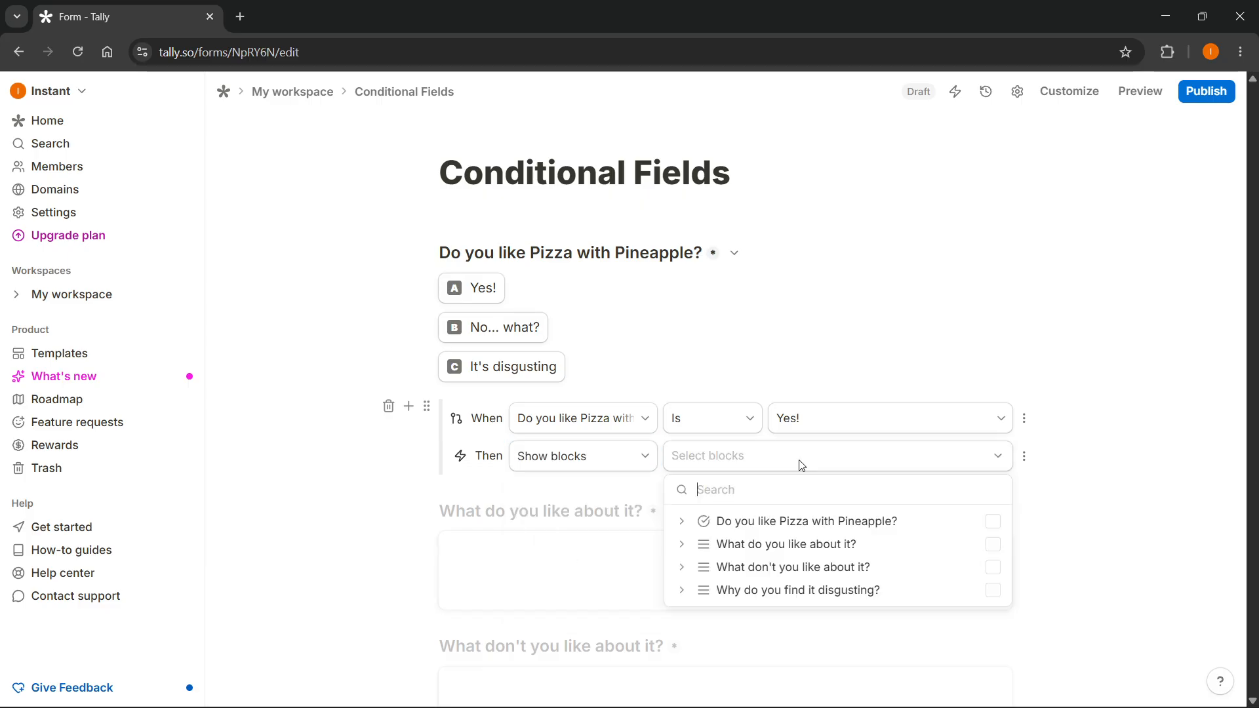
pyautogui.click(812, 553)
pyautogui.click(1087, 500)
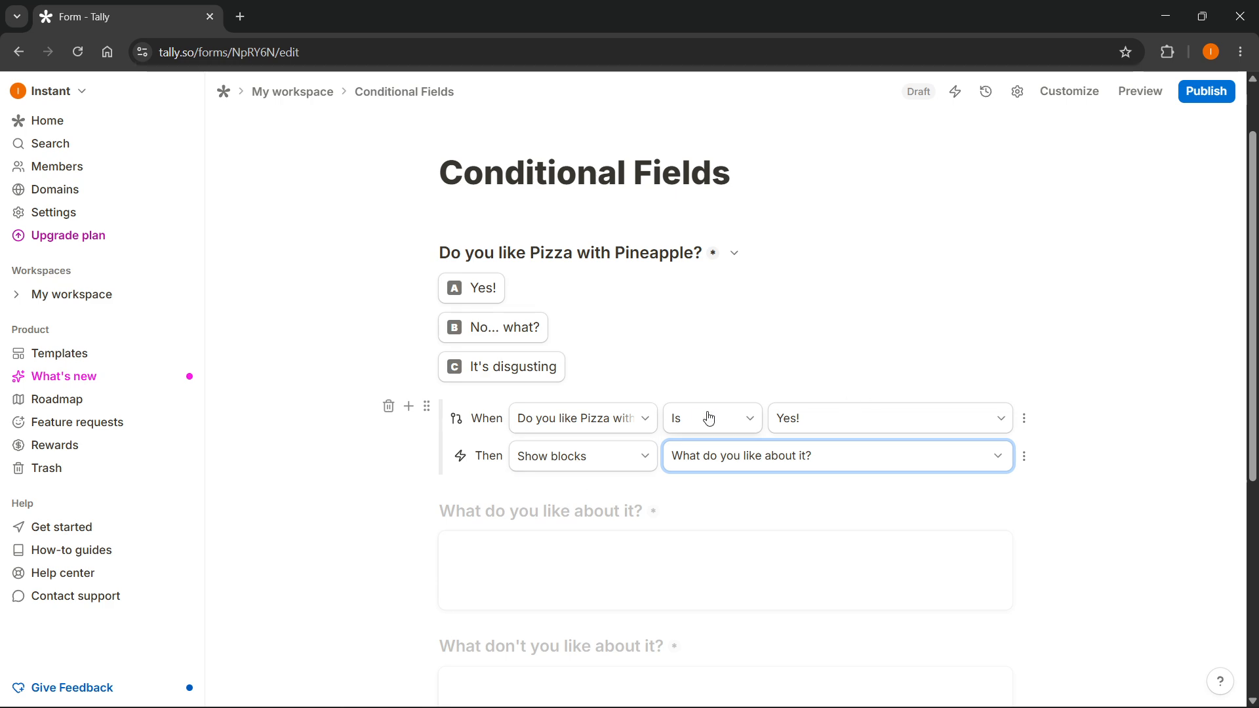
pyautogui.scroll(-1, 734, 410)
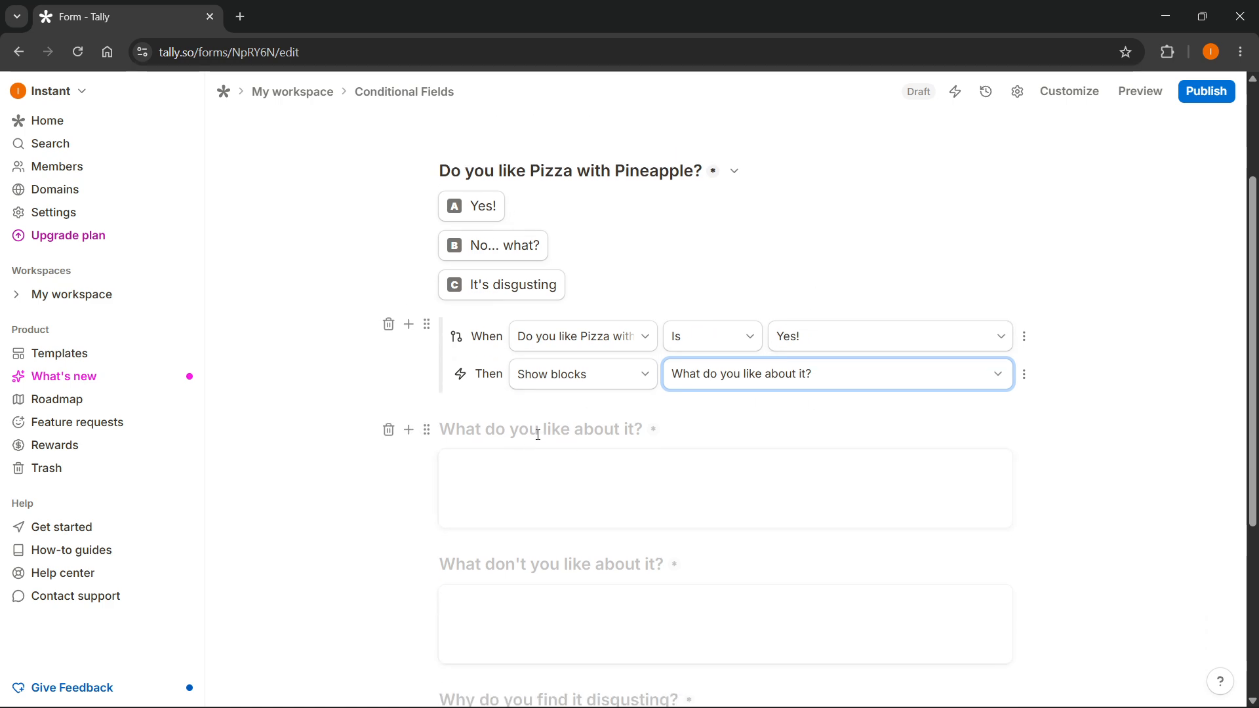
pyautogui.scroll(-1, 539, 435)
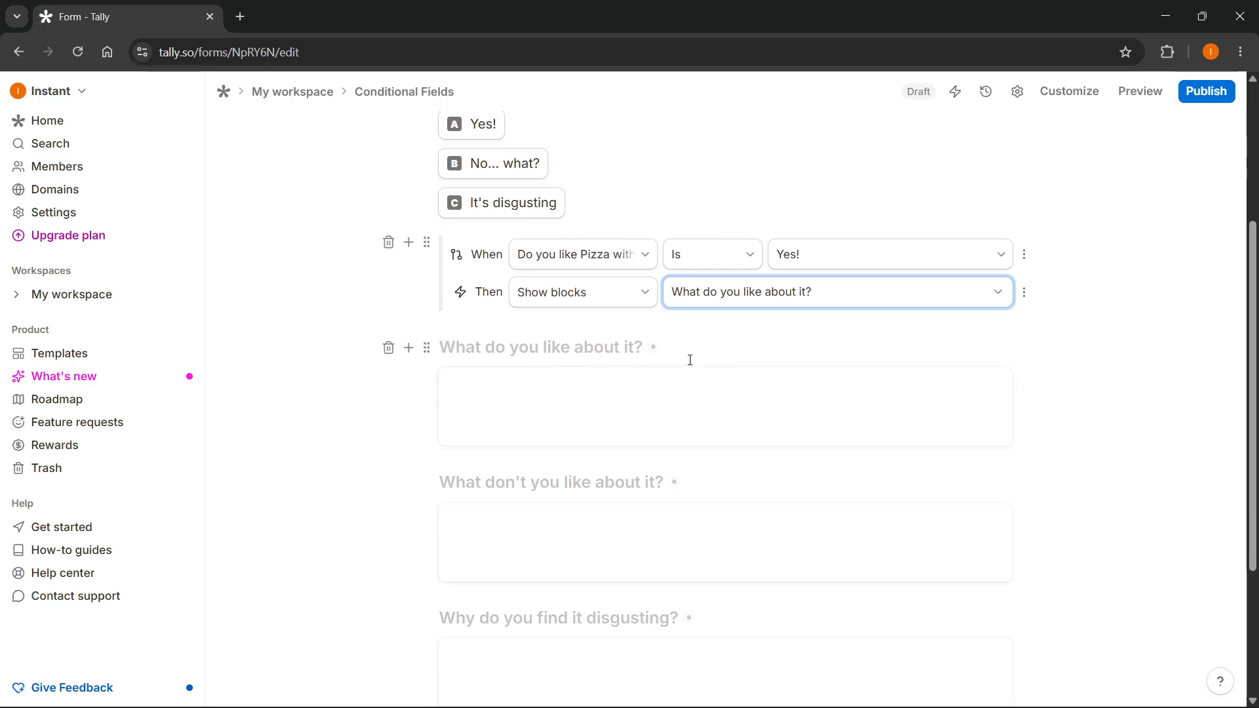
# Try adding a second And/Or condition to the "Yes!" logic block, and remove it again
pyautogui.click(1025, 254)
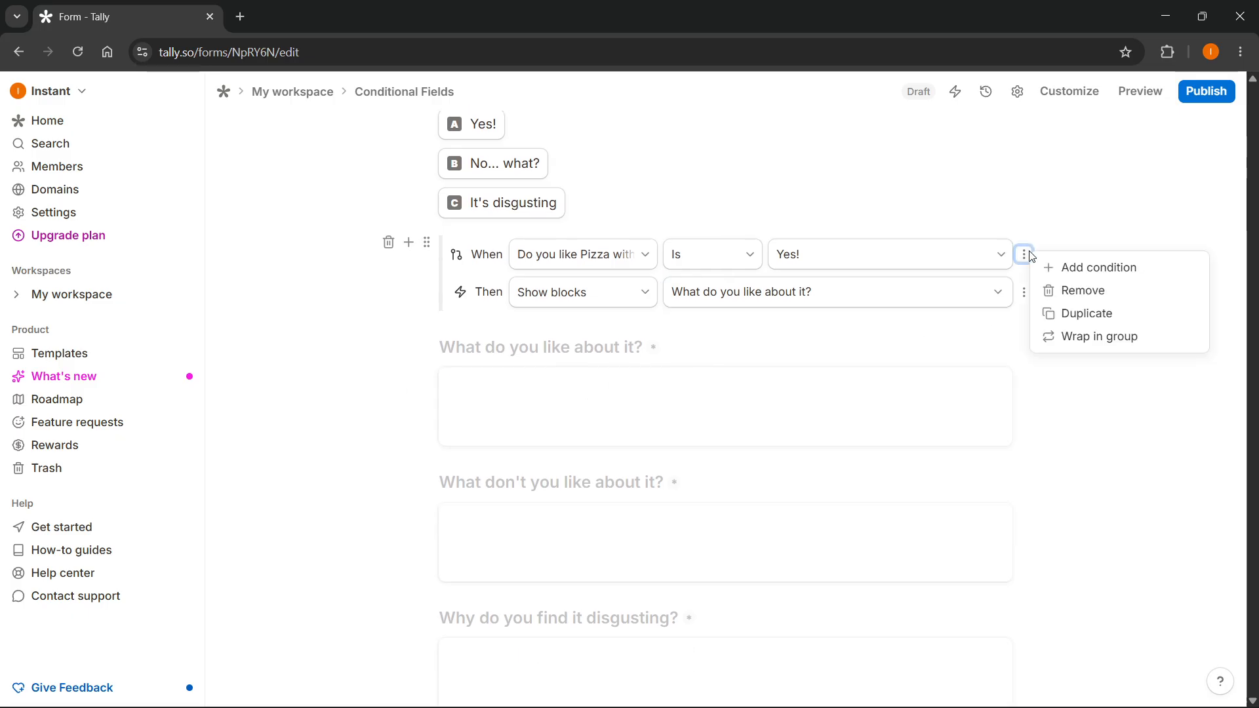
pyautogui.click(1055, 267)
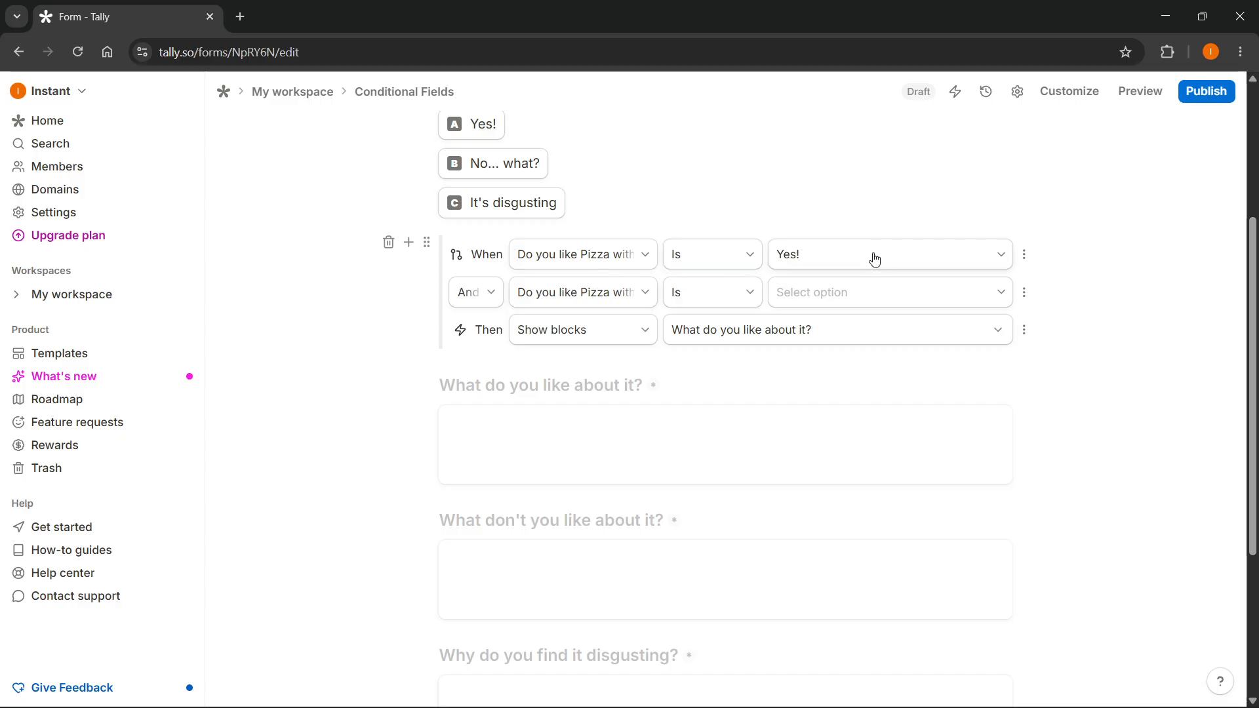
pyautogui.click(490, 292)
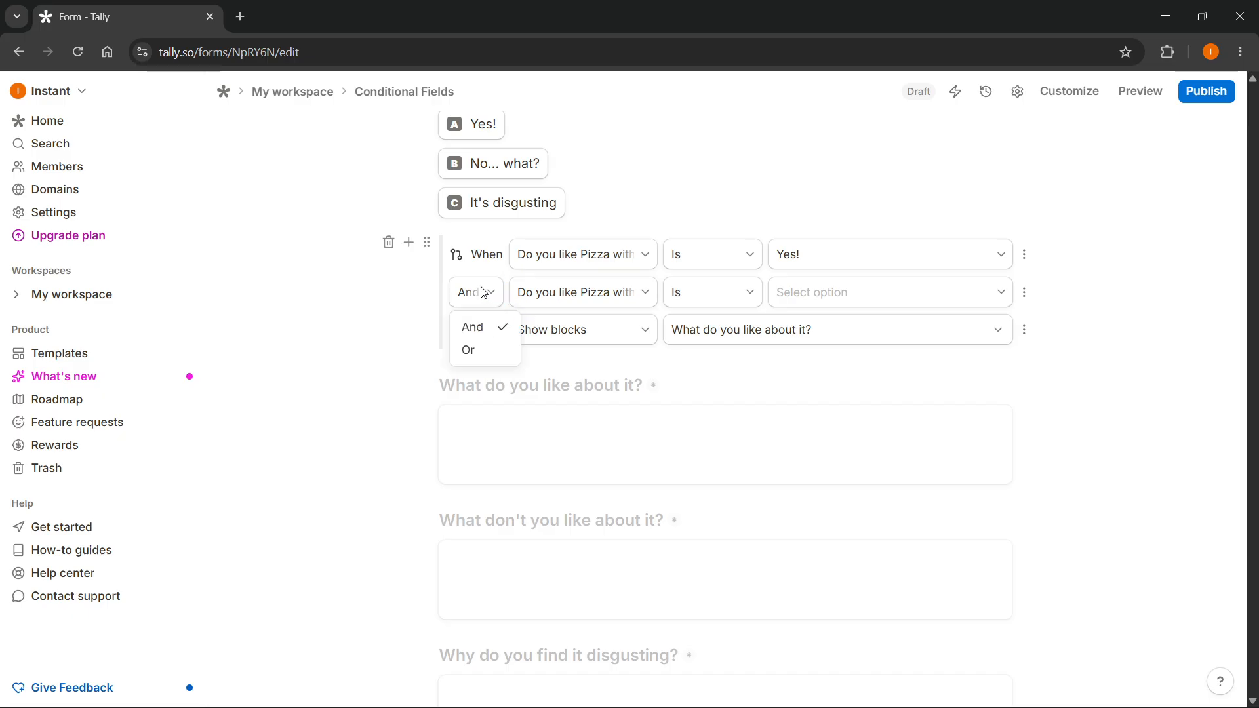
pyautogui.click(483, 292)
pyautogui.scroll(2, 486, 300)
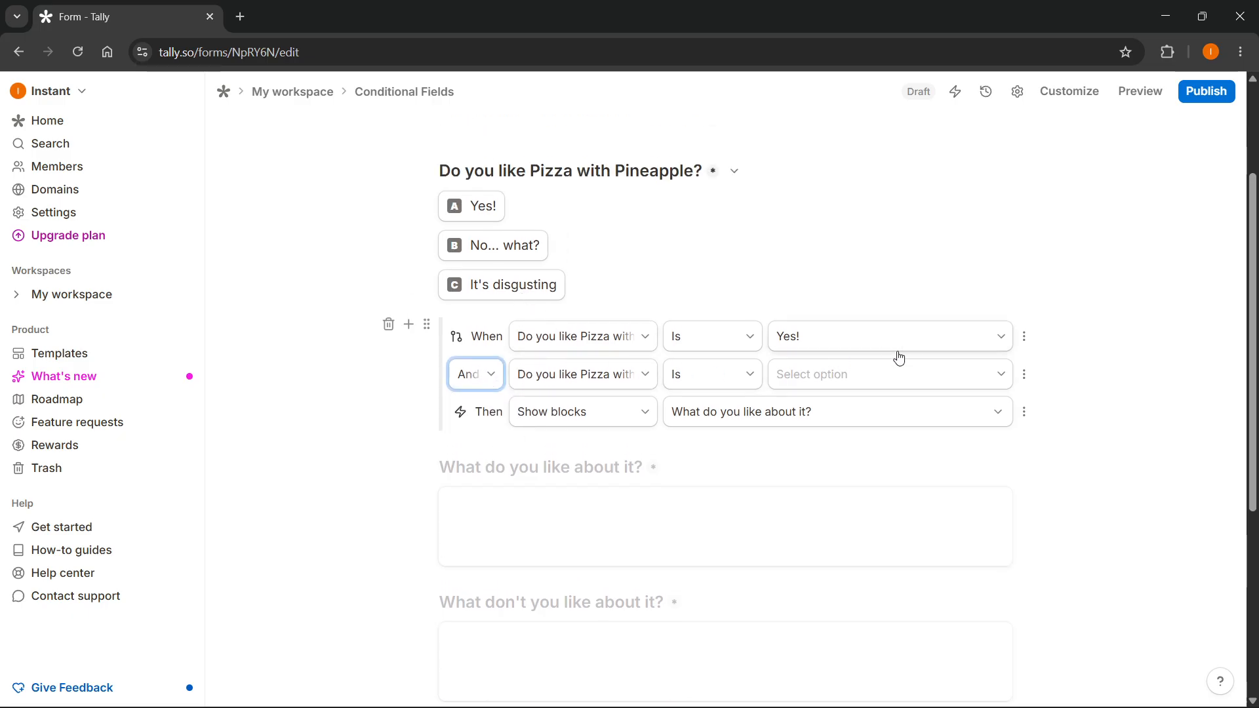
pyautogui.click(1024, 373)
pyautogui.click(1078, 406)
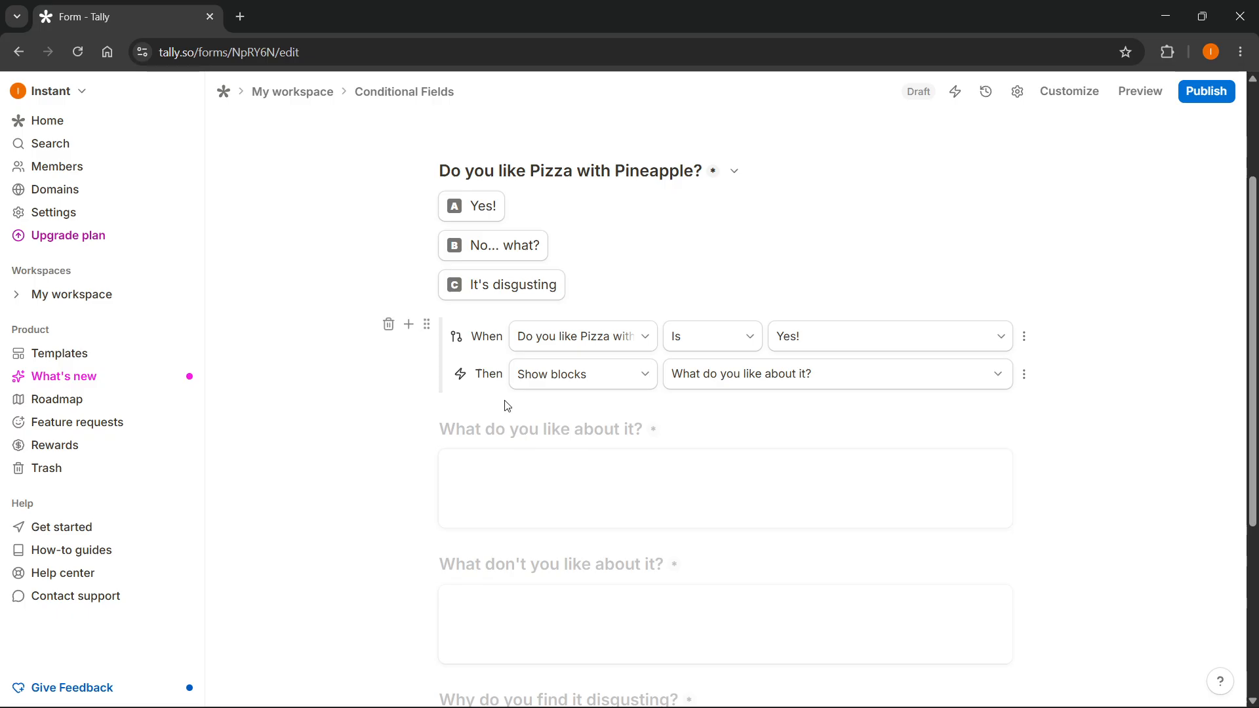
# Insert a second Conditional logic block below the "Yes!" block, with its condition set to the answer "No... what?"
pyautogui.click(409, 324)
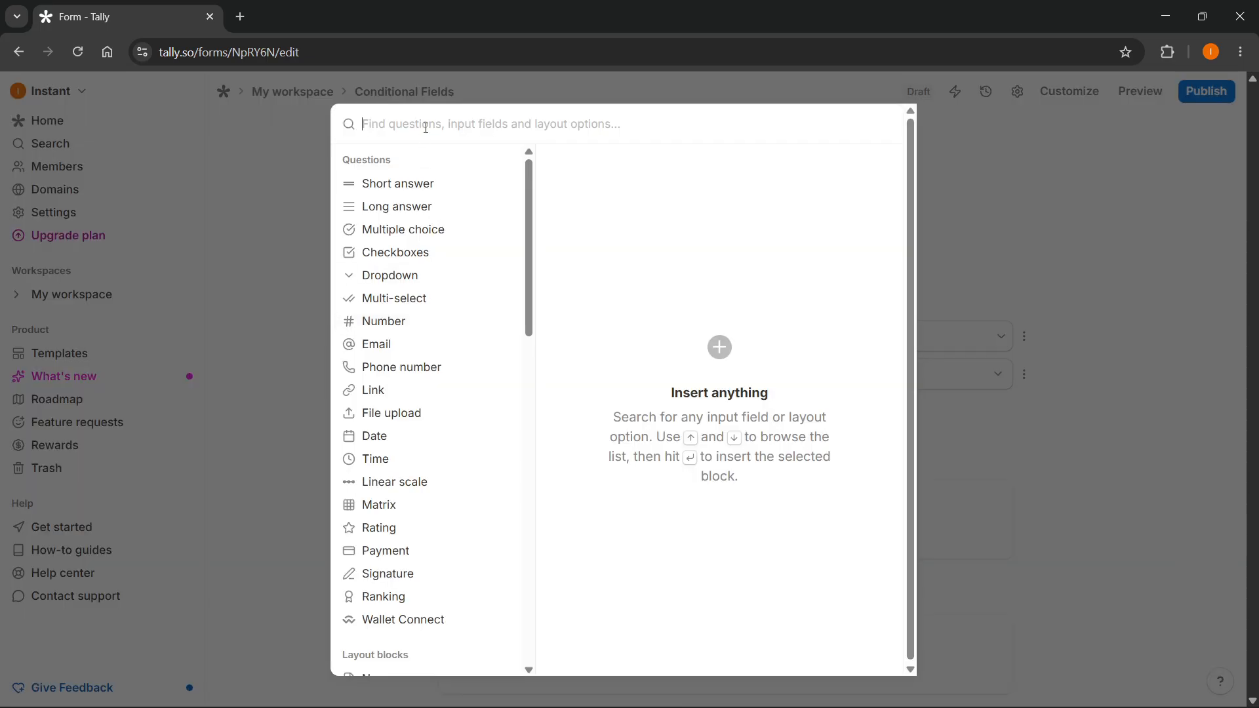
pyautogui.write('cond')
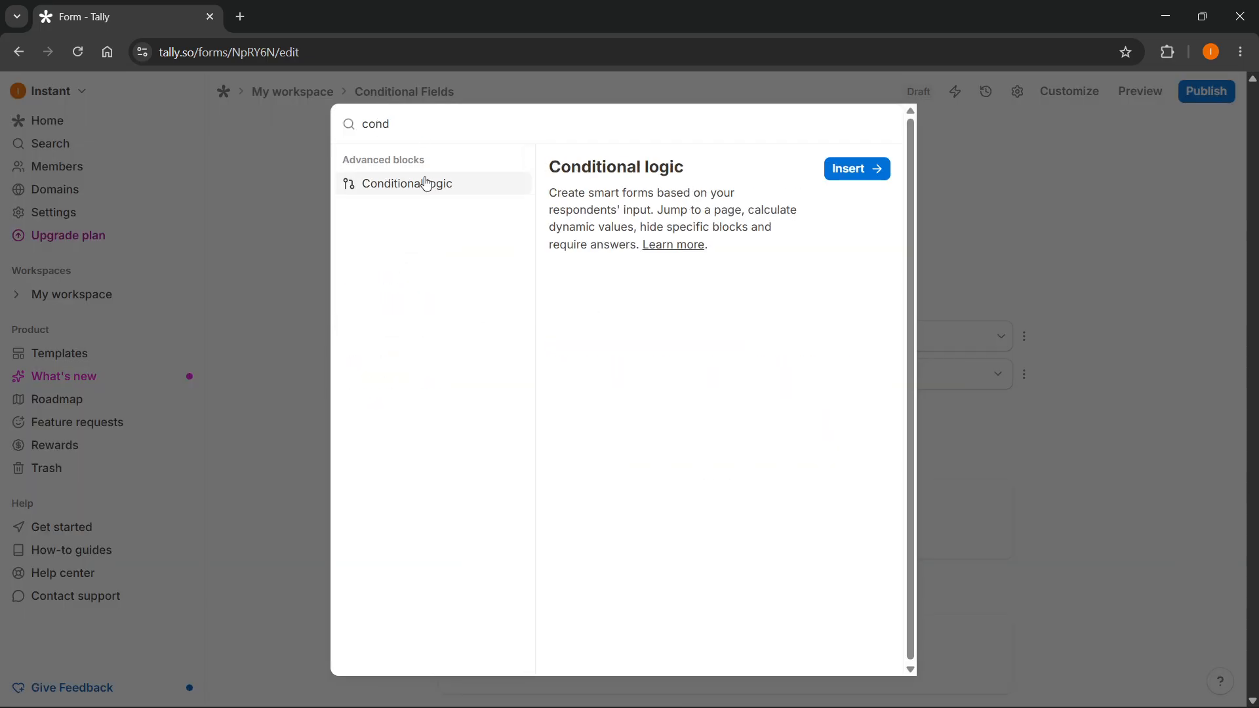
pyautogui.click(829, 176)
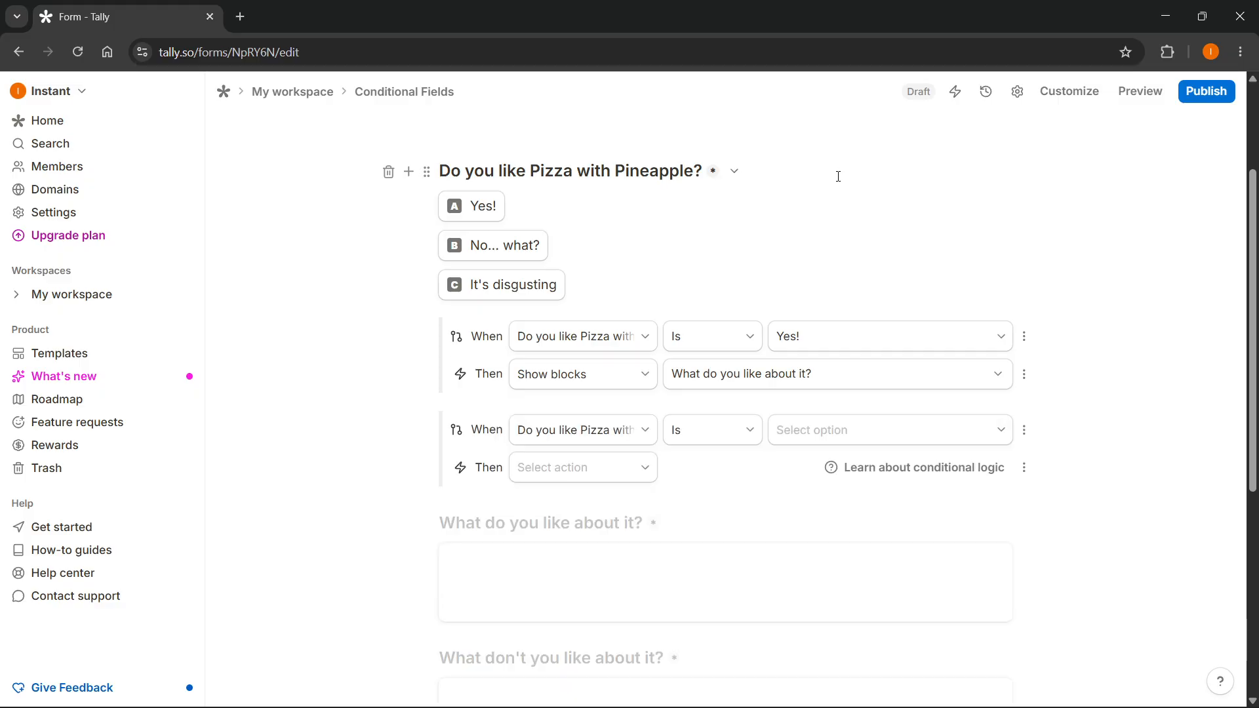
pyautogui.click(815, 428)
pyautogui.click(836, 492)
# Set the "No... what?" block's action to Show blocks for the question "What don't you like about it?"
pyautogui.click(627, 469)
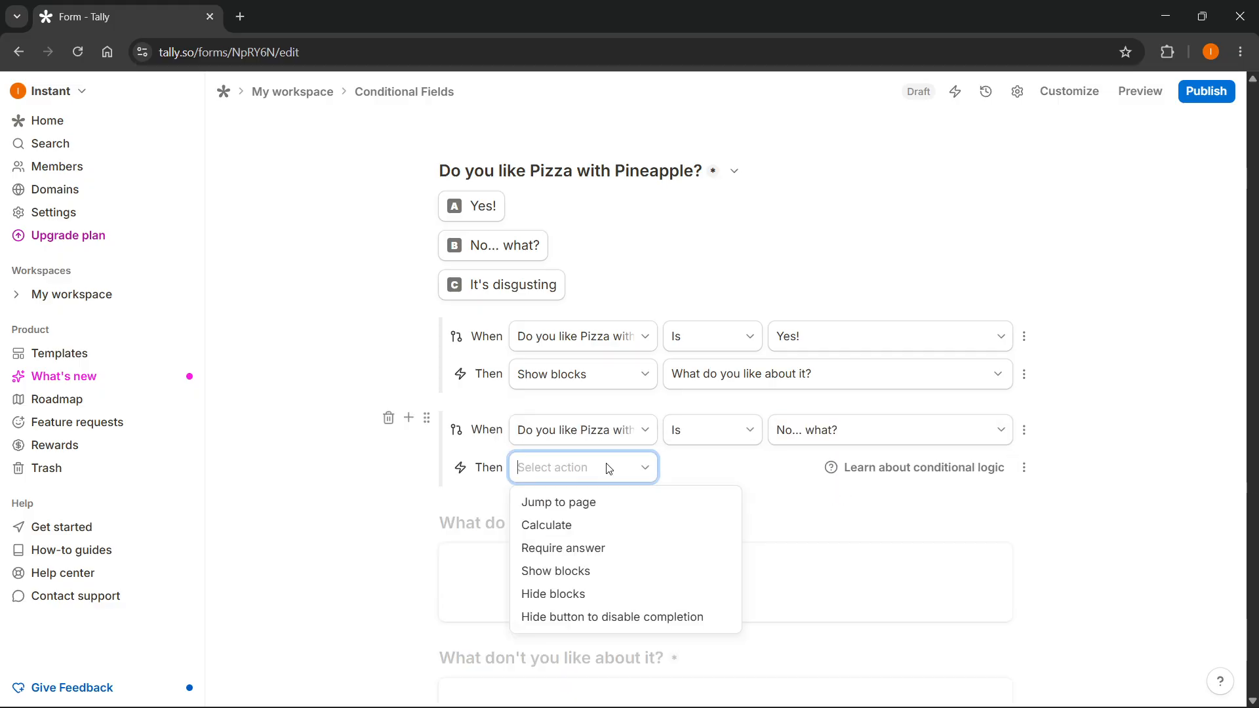
pyautogui.click(580, 572)
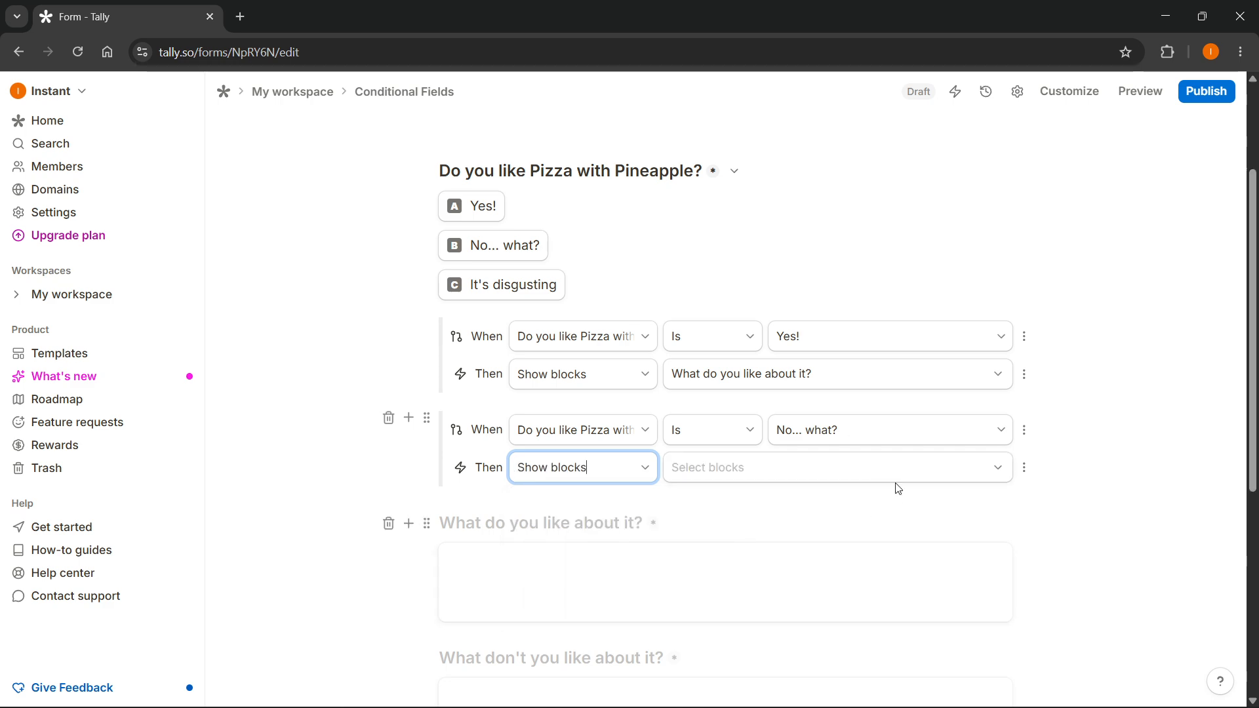
pyautogui.click(878, 474)
pyautogui.click(794, 585)
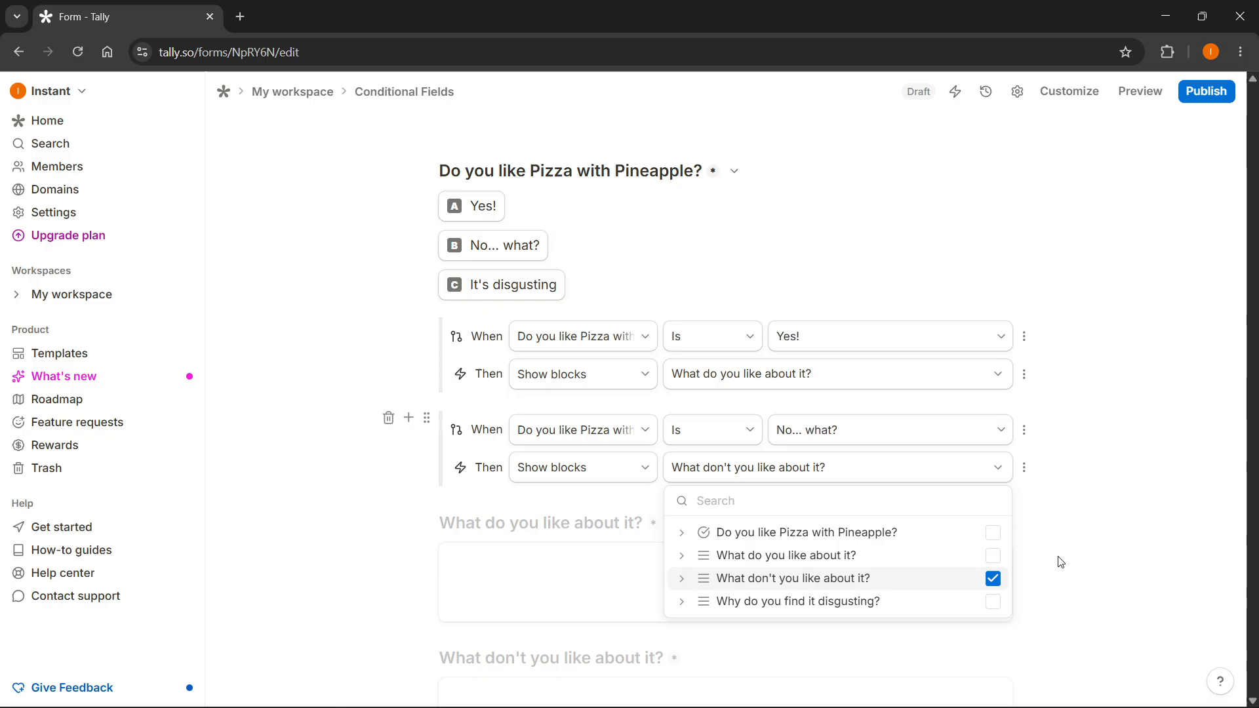
pyautogui.click(1080, 540)
# Insert a third Conditional logic block below the "No... what?" block, with its condition set to the answer "It's disgusting"
pyautogui.scroll(-1, 658, 441)
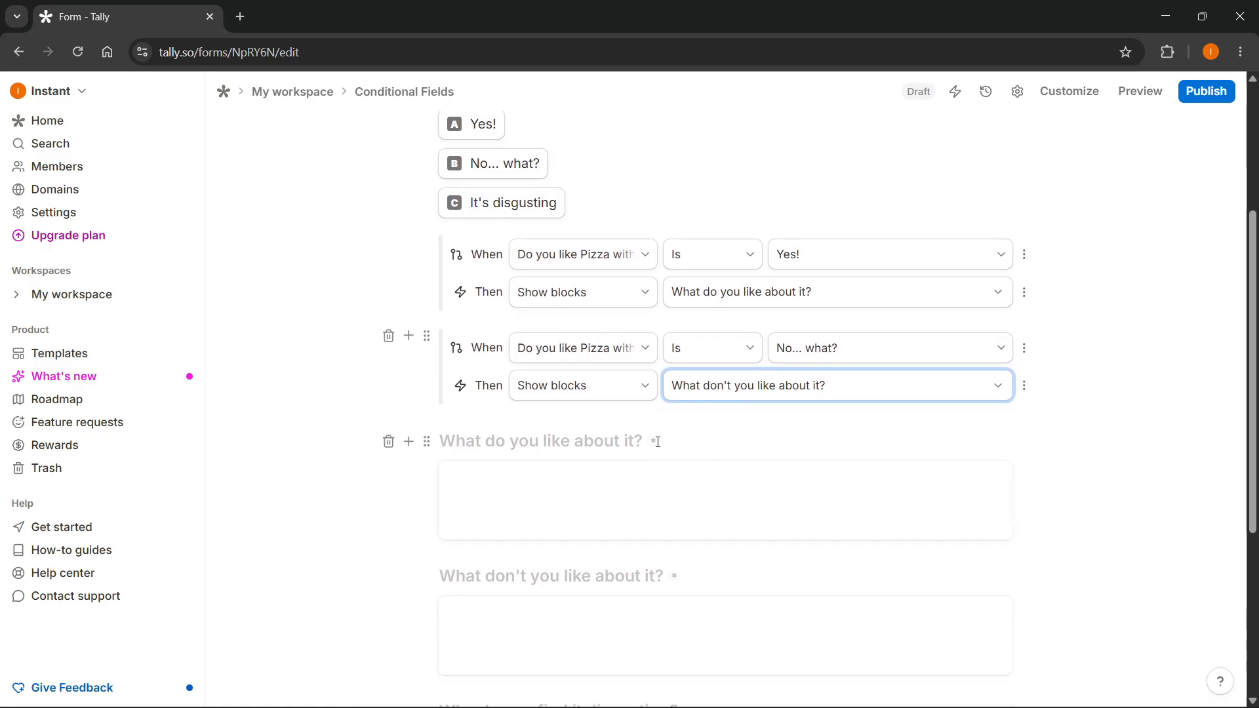
pyautogui.click(407, 337)
pyautogui.write('cond')
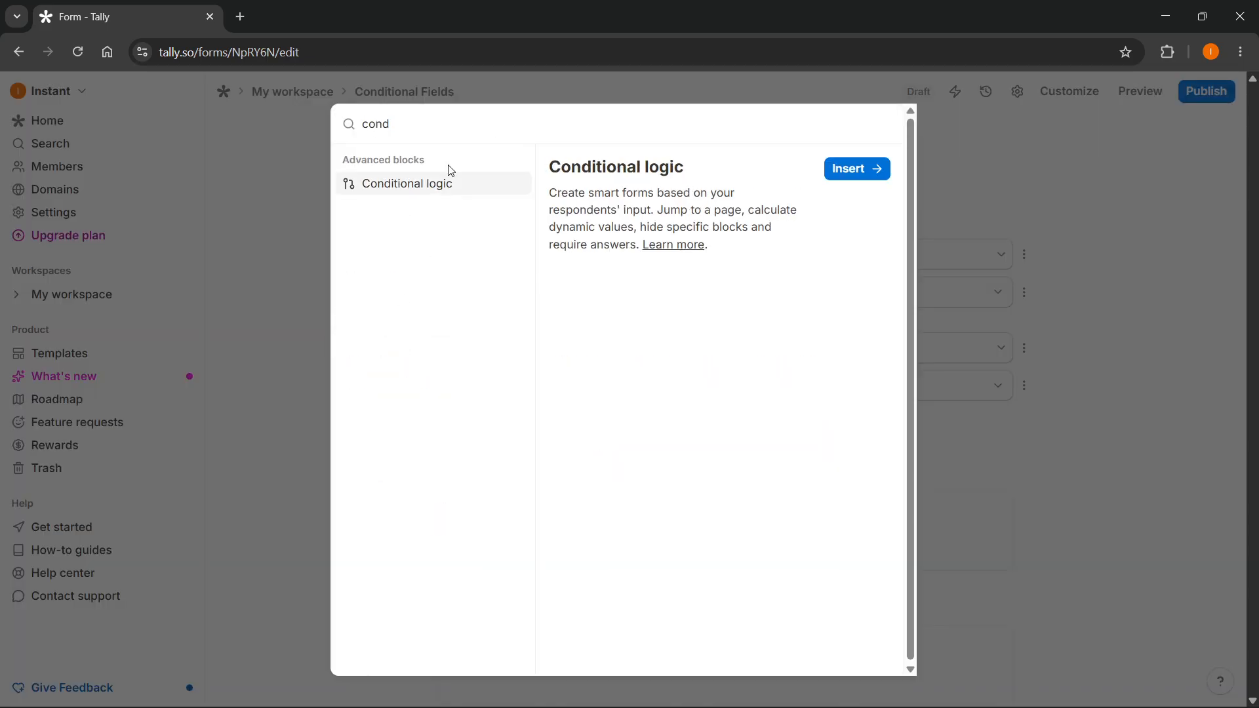
pyautogui.click(859, 170)
pyautogui.scroll(-1, 694, 514)
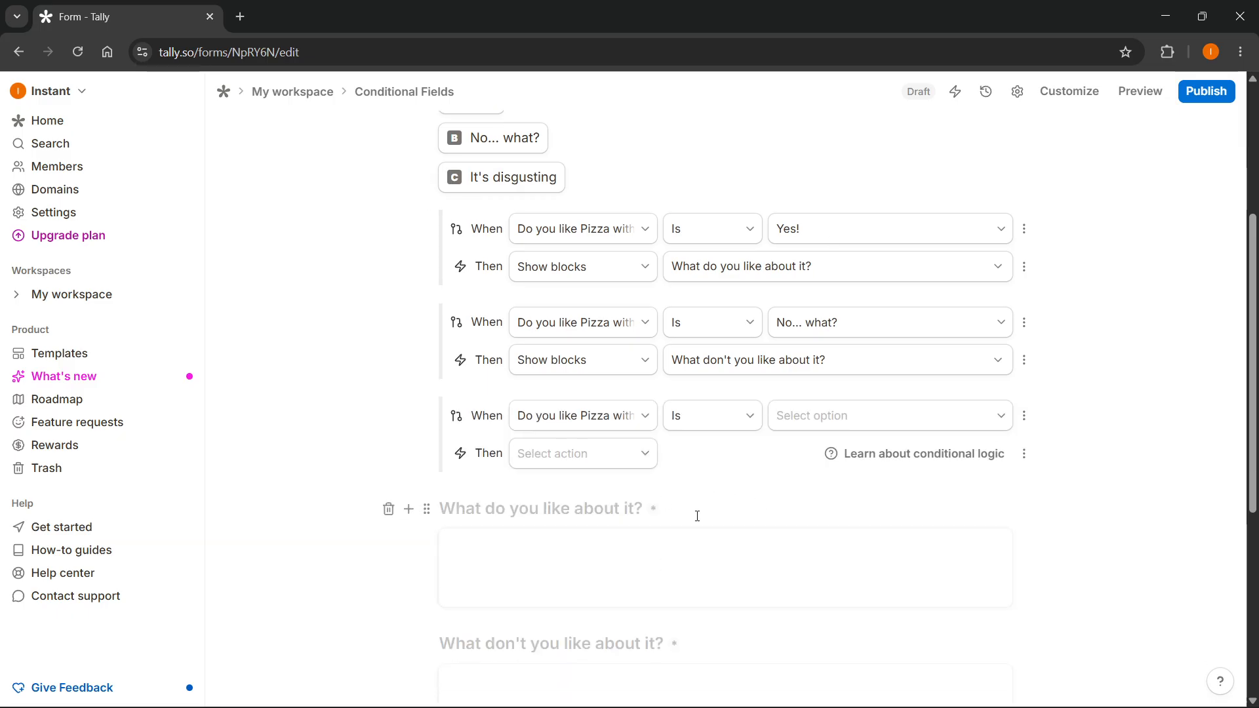
pyautogui.scroll(1, 663, 419)
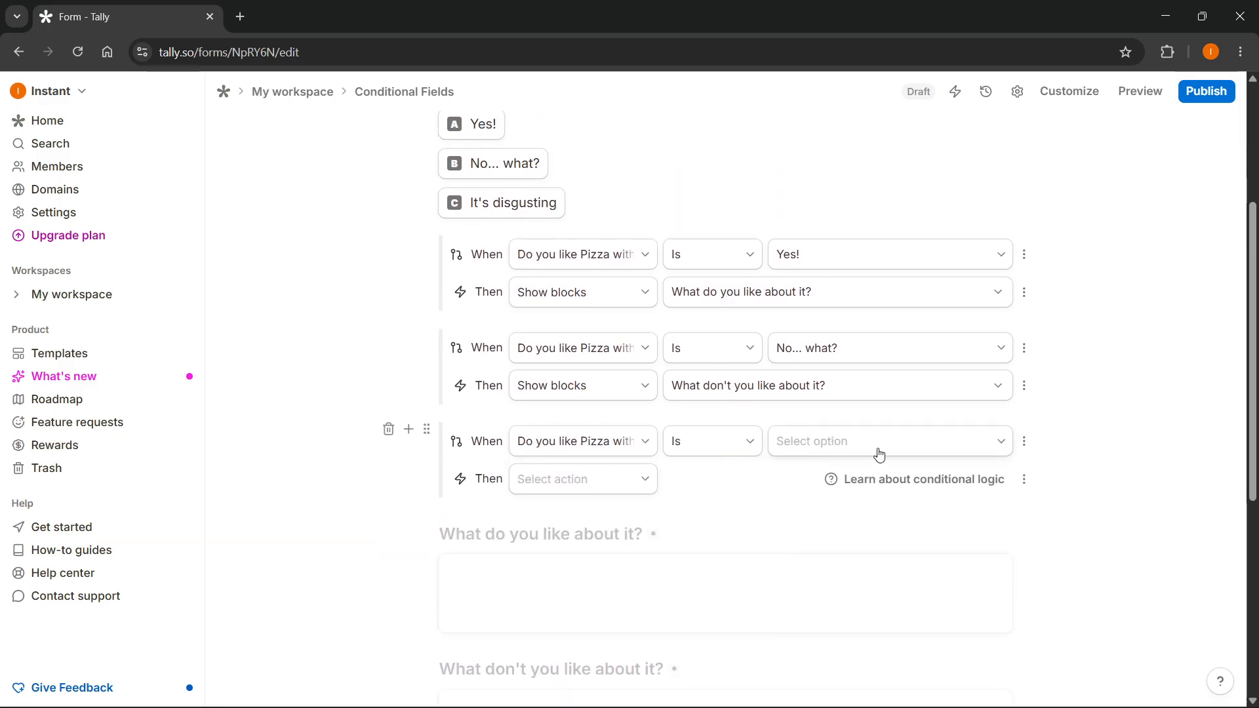
pyautogui.click(879, 452)
pyautogui.click(824, 523)
# Set the "It's disgusting" block's action to Show blocks for the question "Why do you find it disgusting?"
pyautogui.click(583, 487)
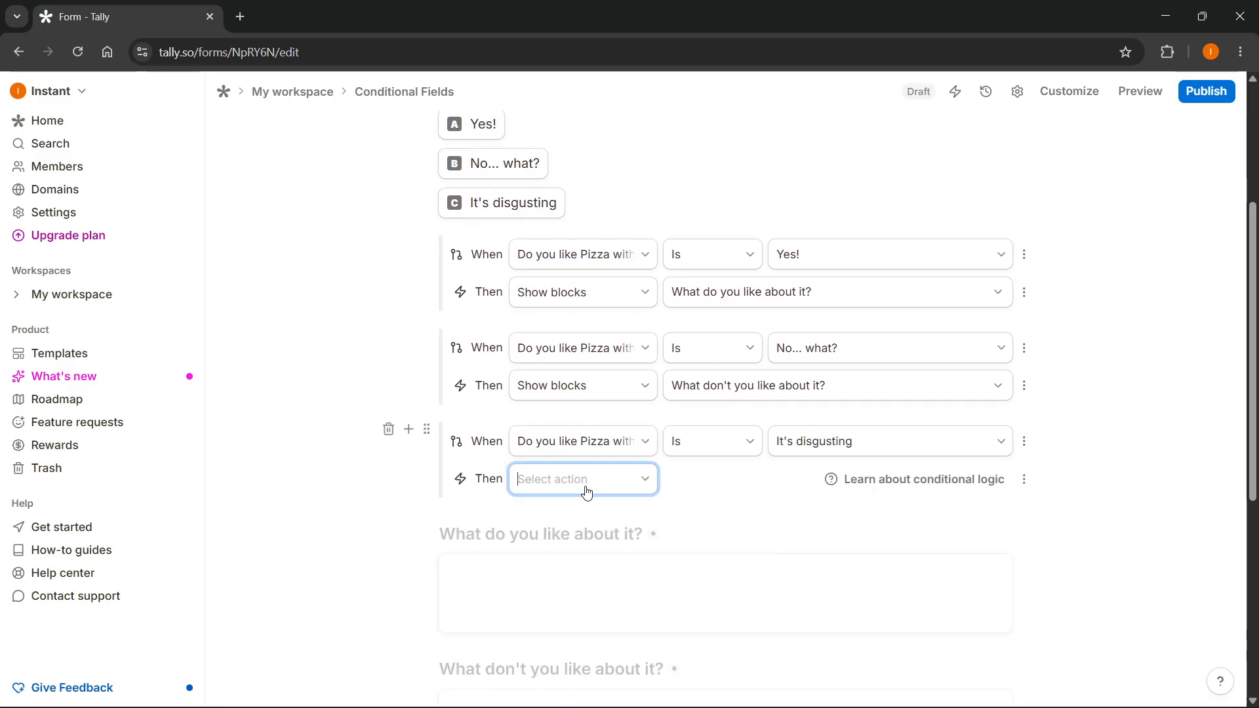
pyautogui.click(579, 582)
pyautogui.click(852, 486)
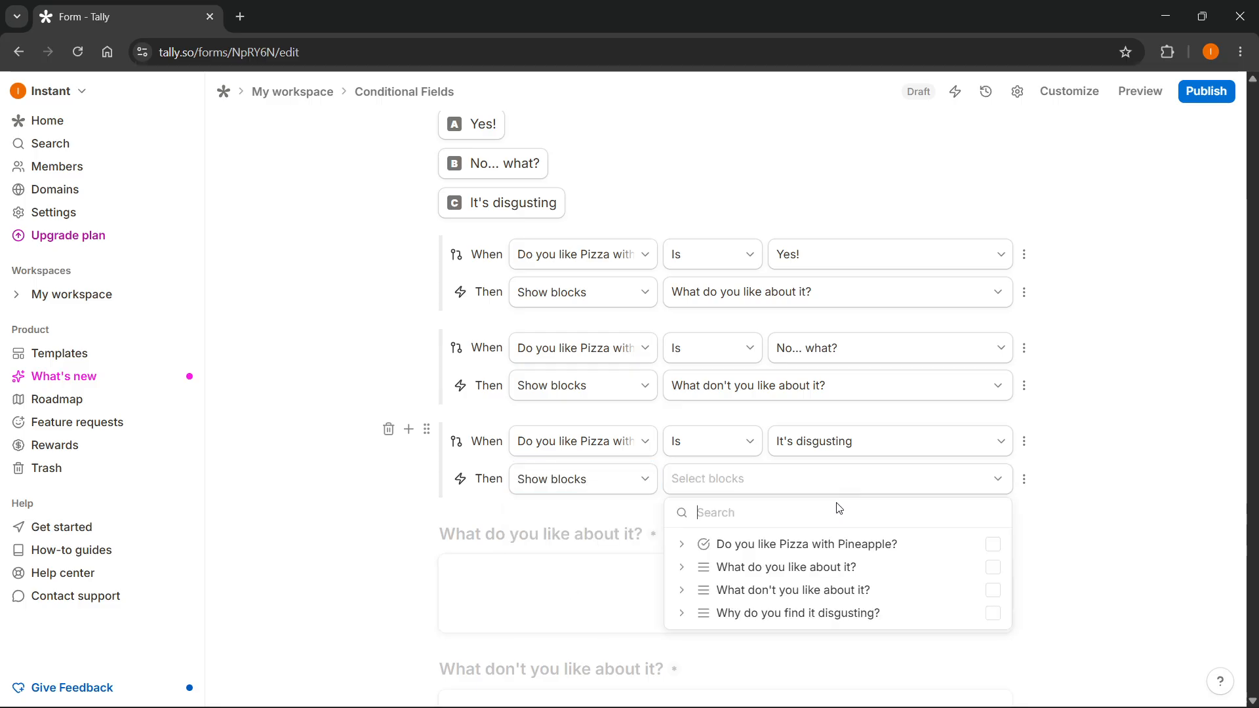
pyautogui.click(804, 613)
pyautogui.click(1100, 505)
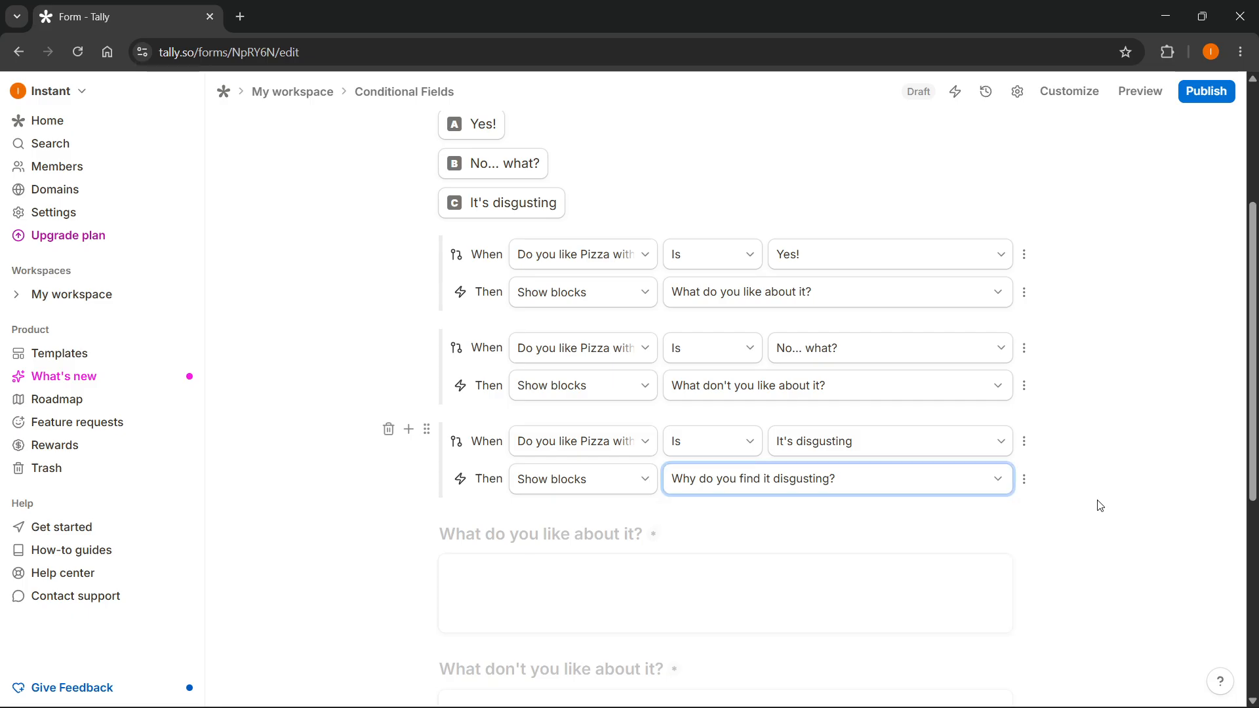
# Review the three conditional logic blocks and the hidden questions below them, and open the form preview
pyautogui.scroll(1, 702, 374)
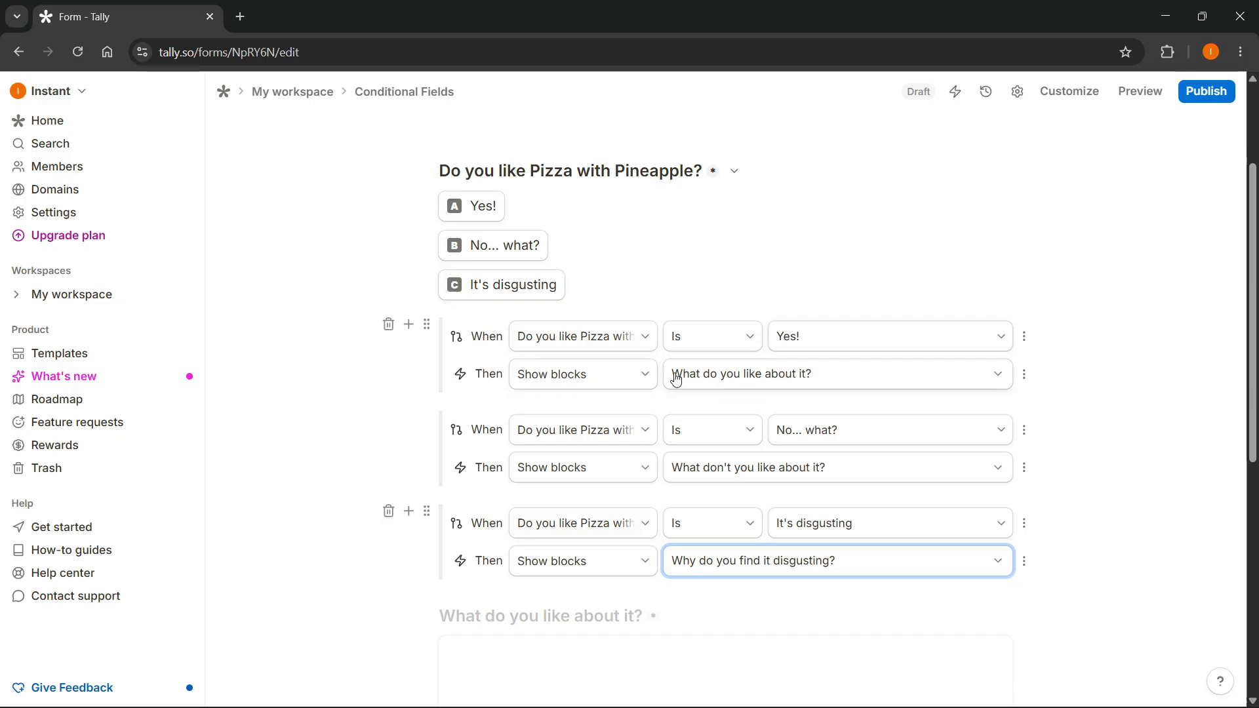
pyautogui.scroll(-1, 590, 411)
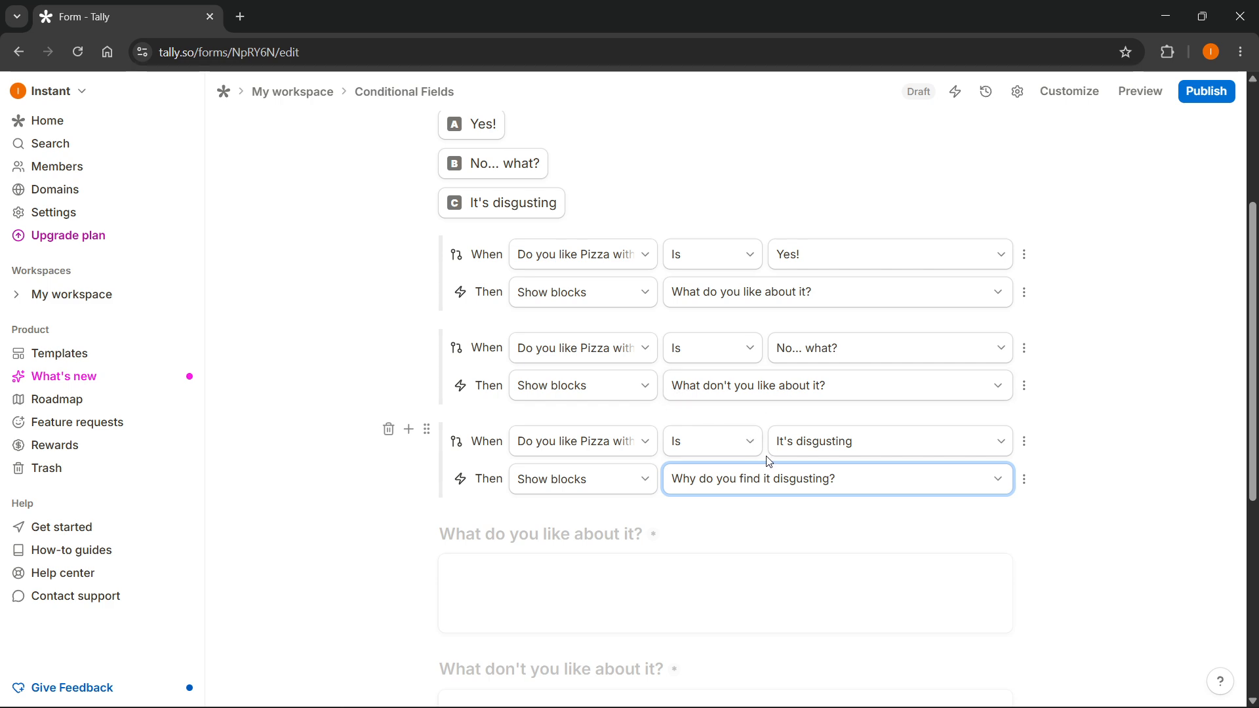
pyautogui.scroll(-1, 705, 479)
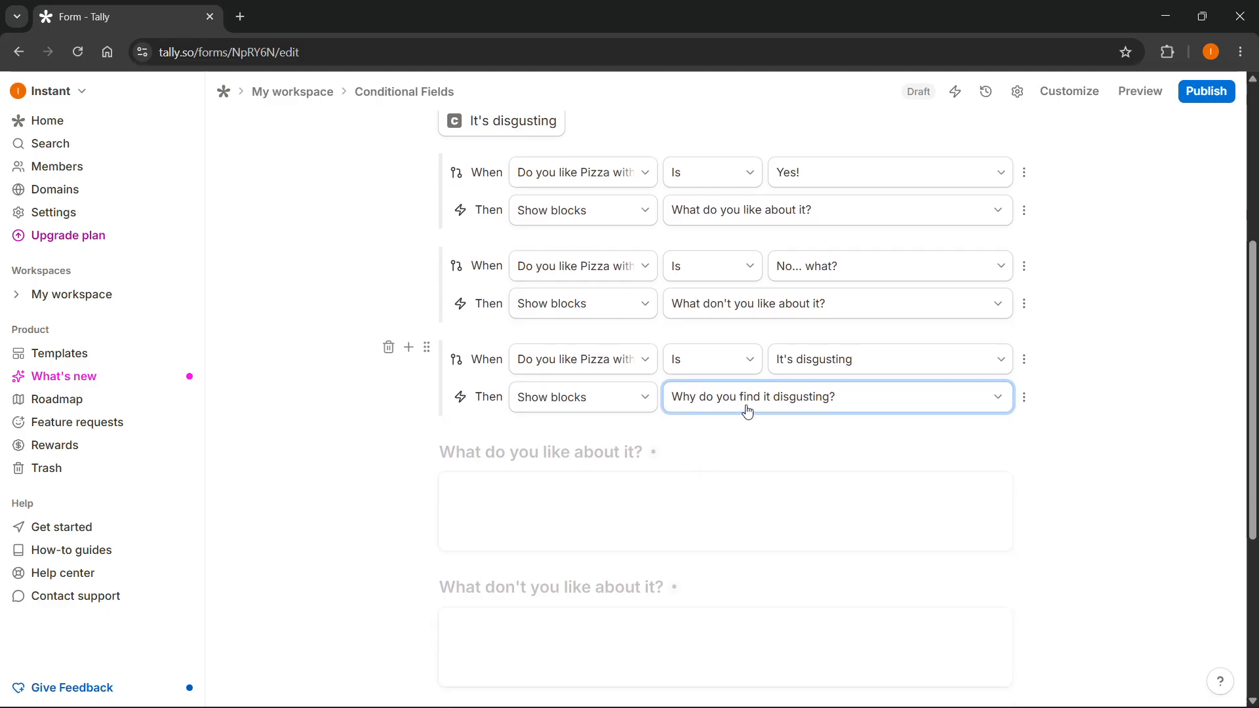
pyautogui.scroll(-3, 728, 411)
pyautogui.scroll(3, 1049, 420)
pyautogui.scroll(3, 1087, 381)
pyautogui.click(1141, 95)
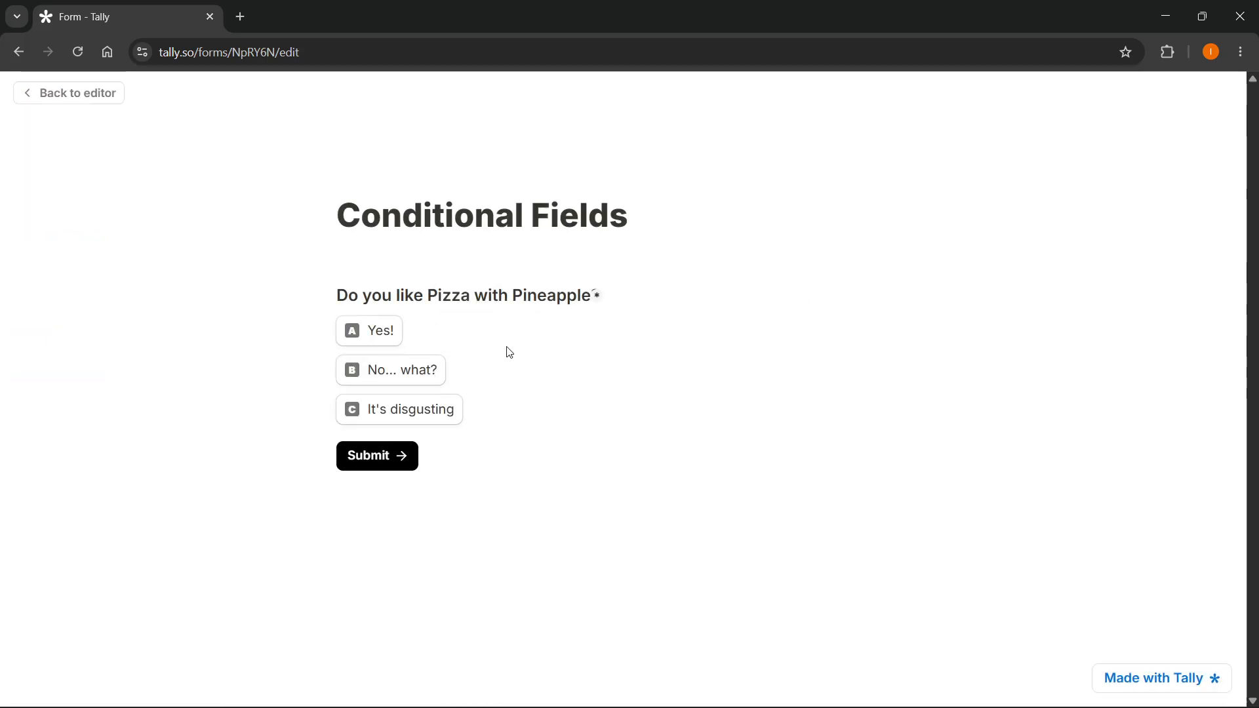
# Test the answers "Yes!", "No... what?" and "It's disgusting" to check their follow-up questions, and return to the editor
pyautogui.click(379, 330)
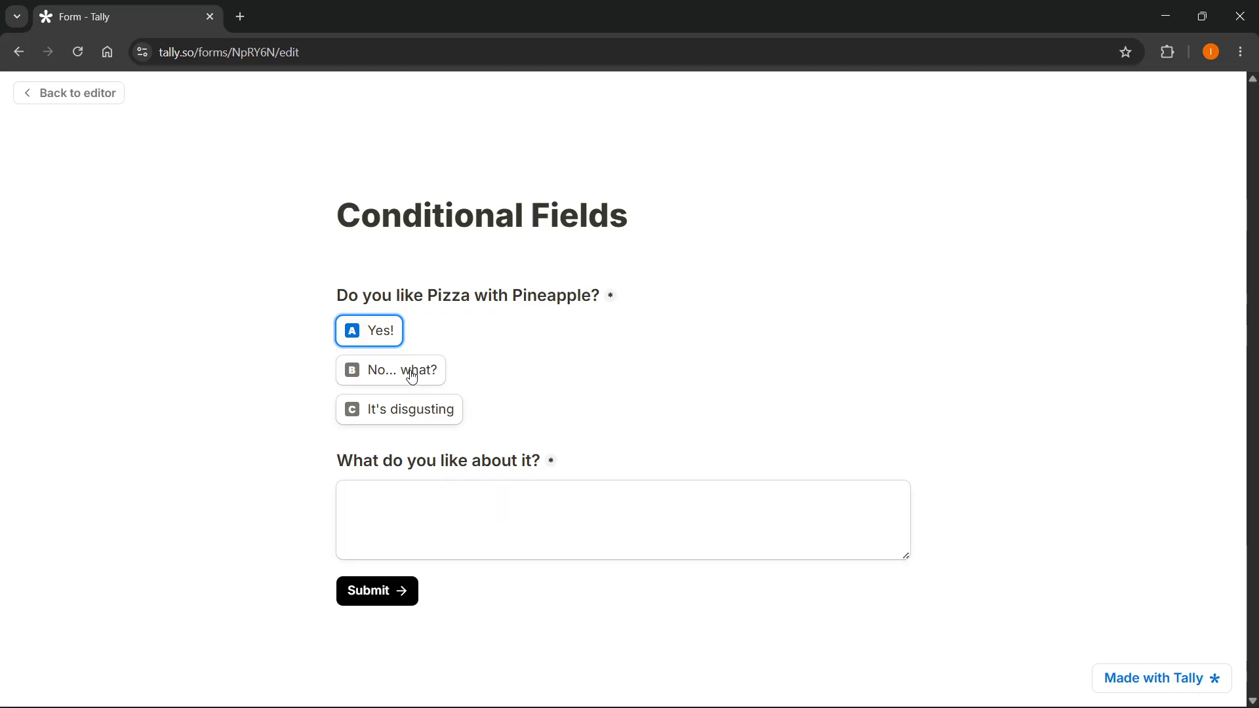
pyautogui.click(410, 373)
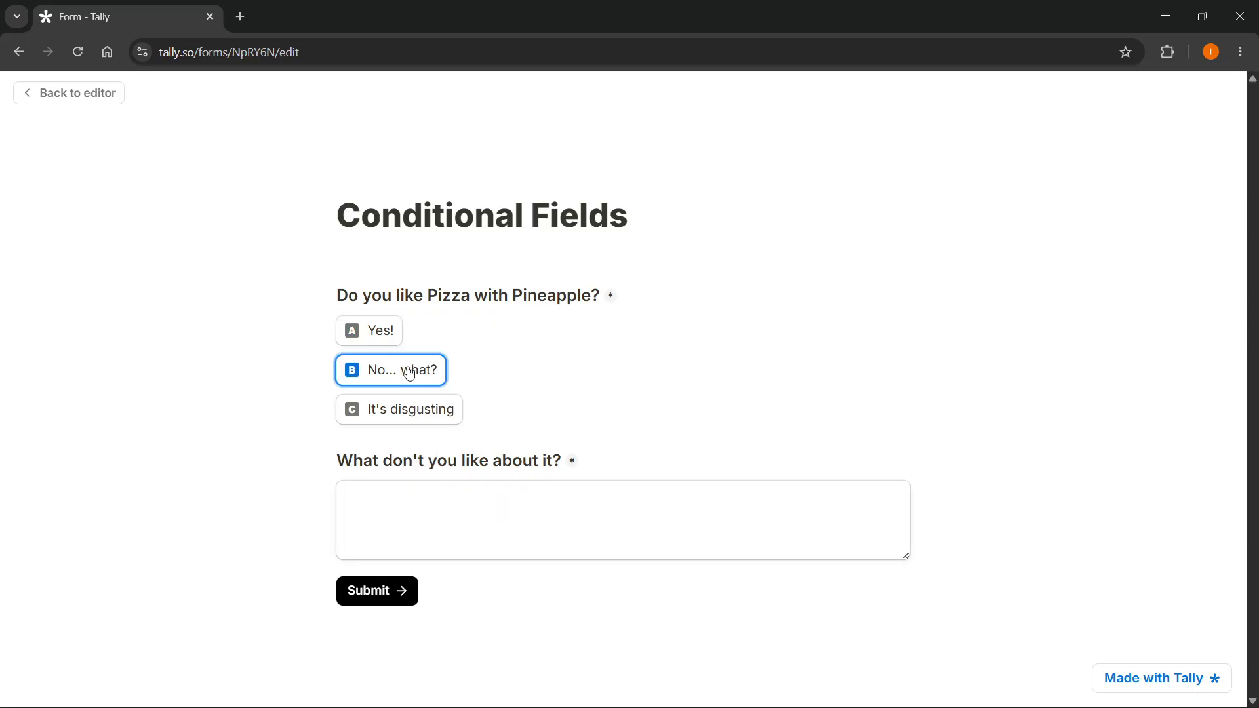
pyautogui.tripleClick(490, 467)
pyautogui.click(601, 465)
pyautogui.click(436, 415)
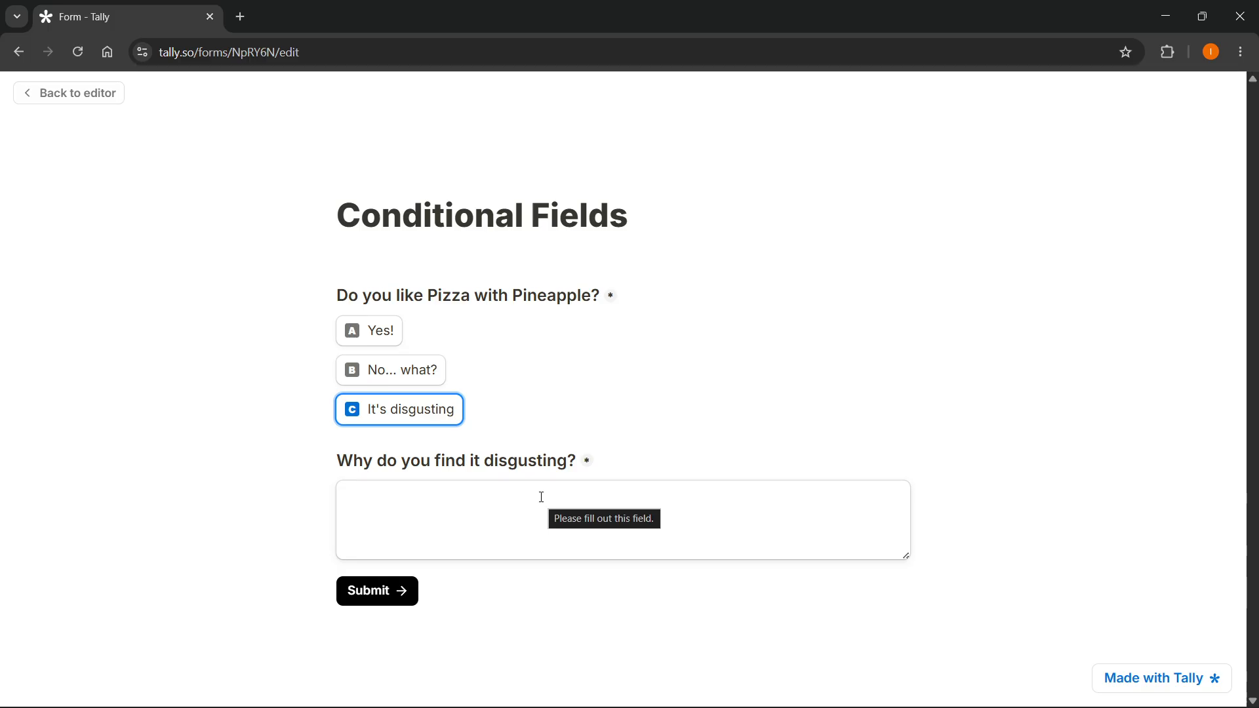
pyautogui.click(421, 384)
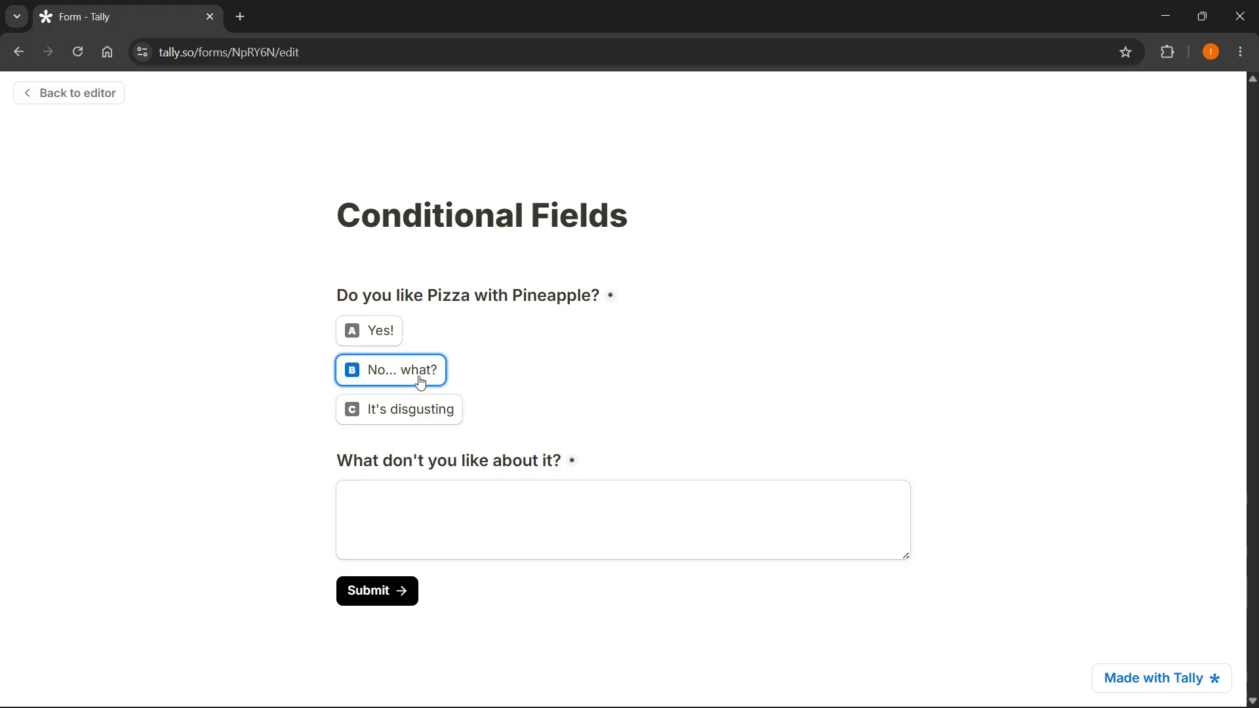
pyautogui.click(376, 330)
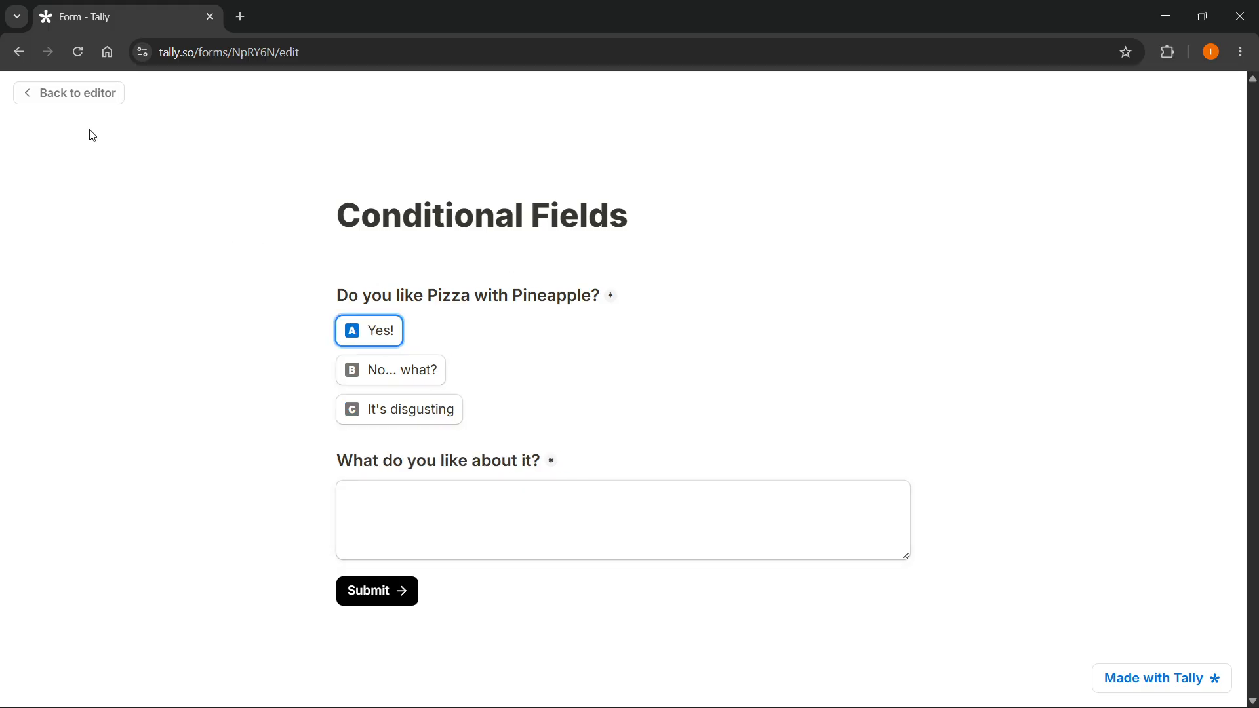
pyautogui.click(82, 92)
pyautogui.scroll(-3, 580, 341)
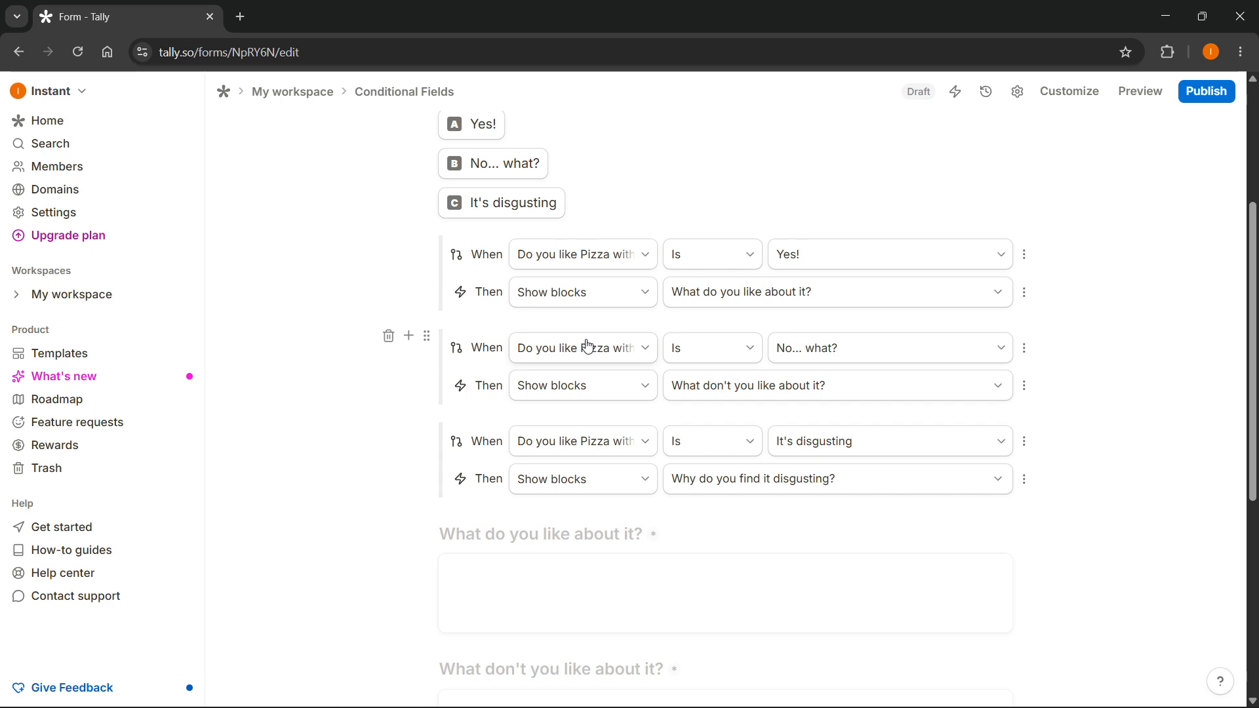
pyautogui.scroll(-6, 587, 346)
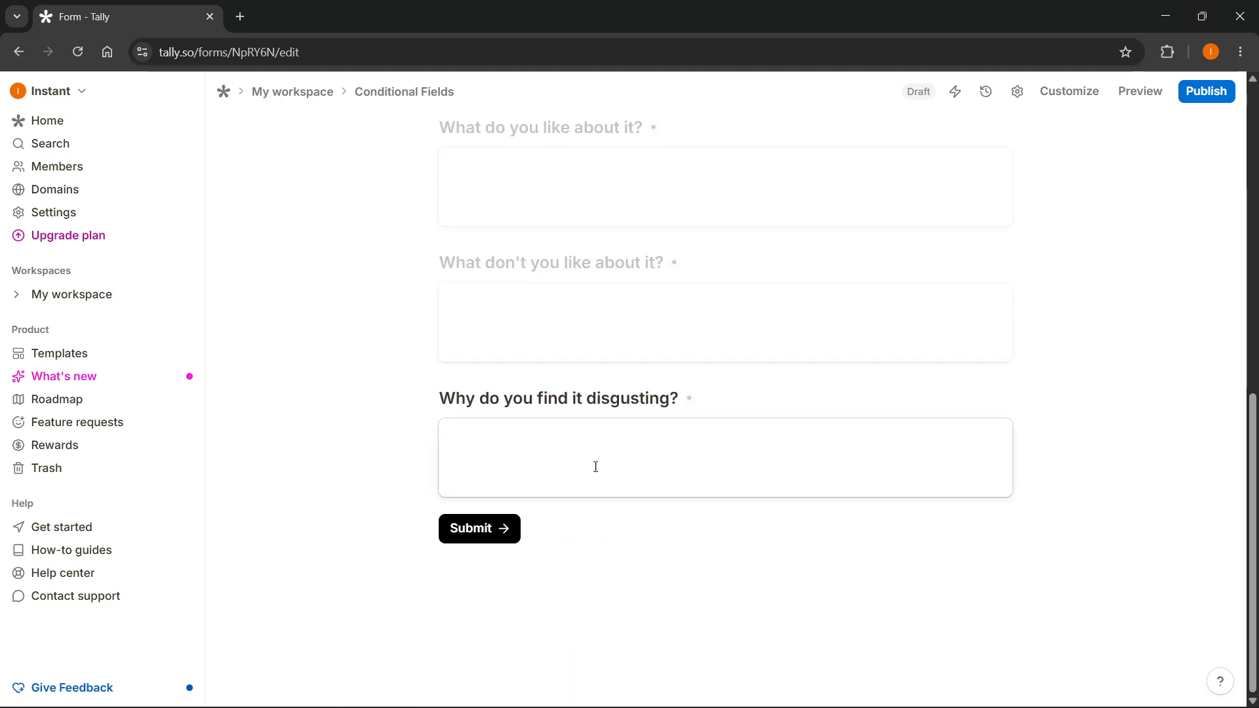
pyautogui.scroll(6, 593, 466)
pyautogui.scroll(4, 910, 499)
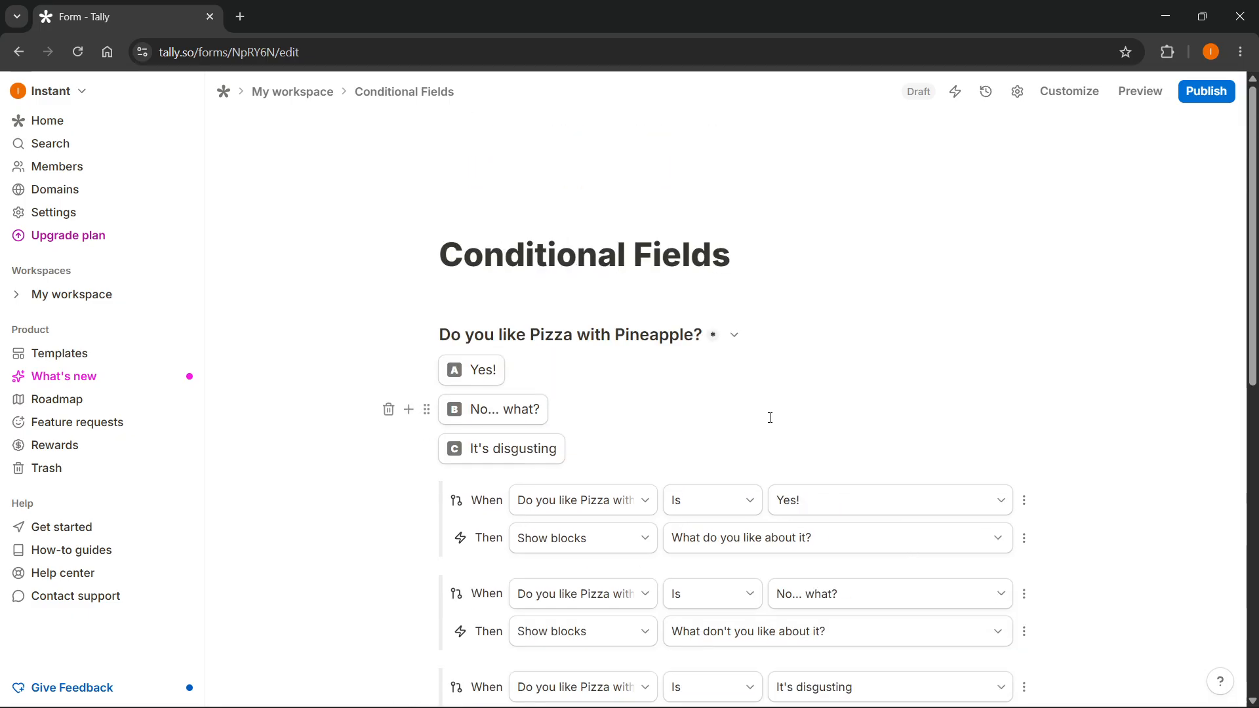
pyautogui.click(815, 259)
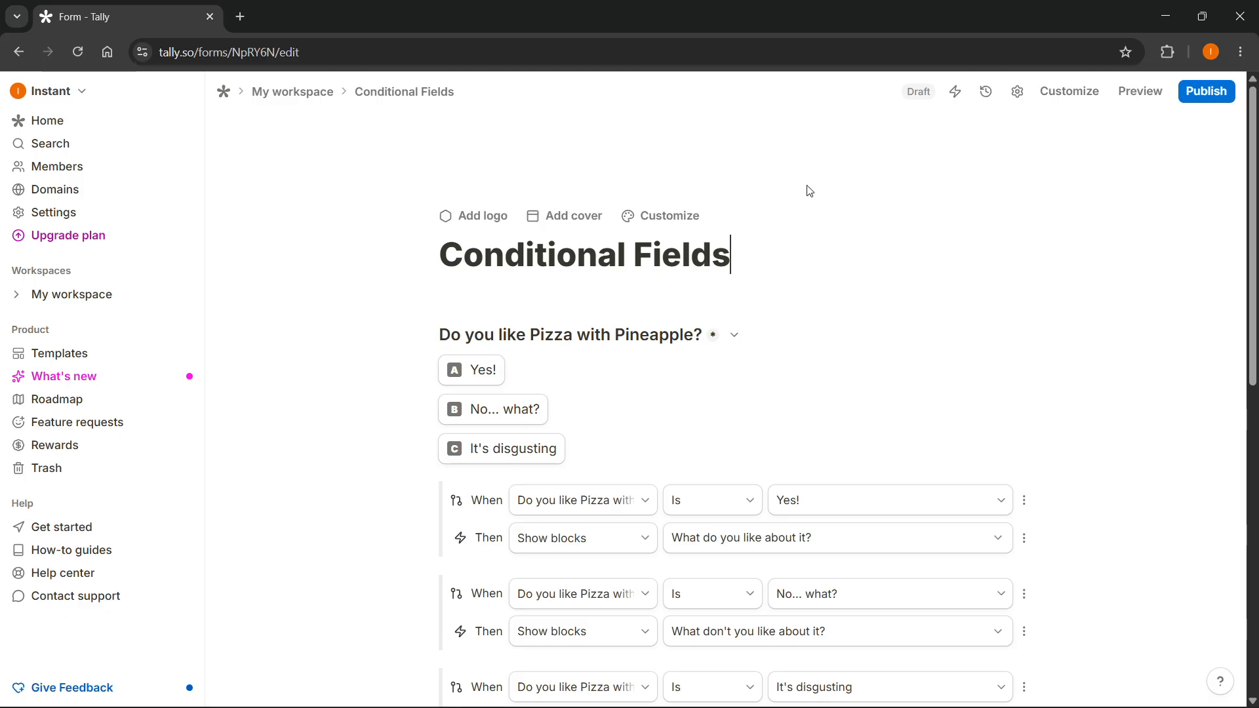